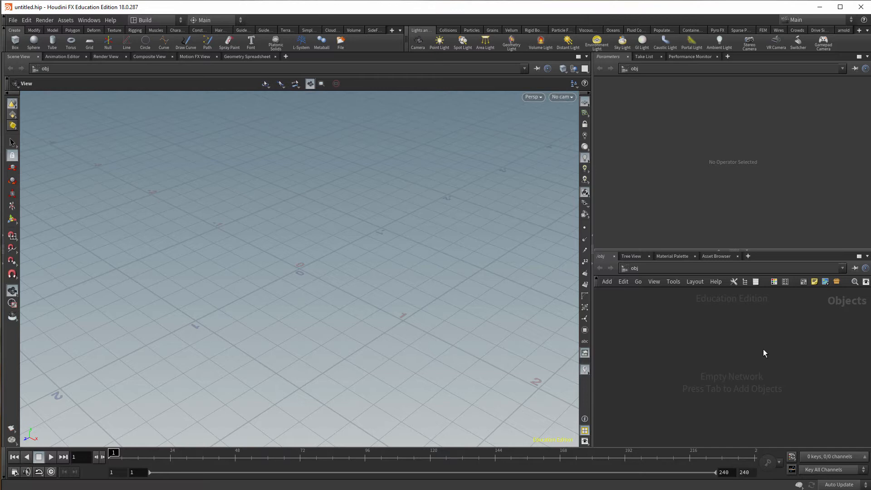
- Create a sphere geometry object in the empty object network and enter its geometry level
{"action": "key", "text": "Tab"}
{"action": "type", "text": "sphe"}
{"action": "key", "text": "Return"}
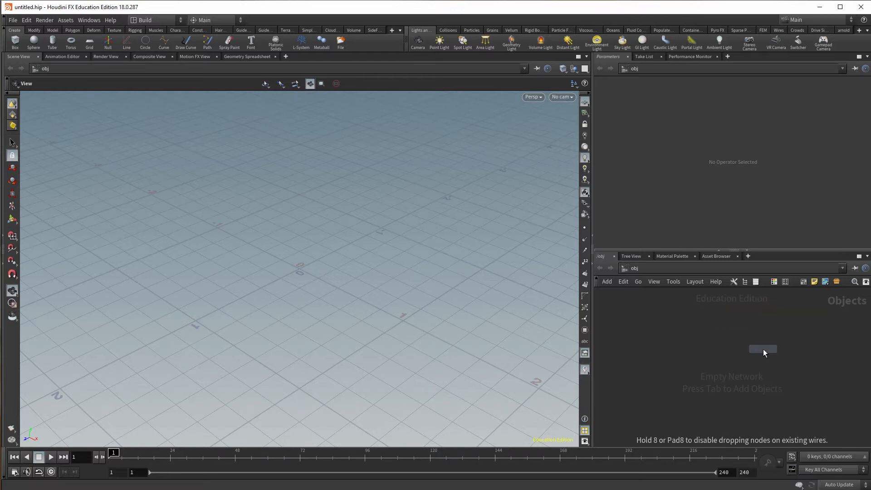
{"action": "left_click", "coordinate": [701, 349]}
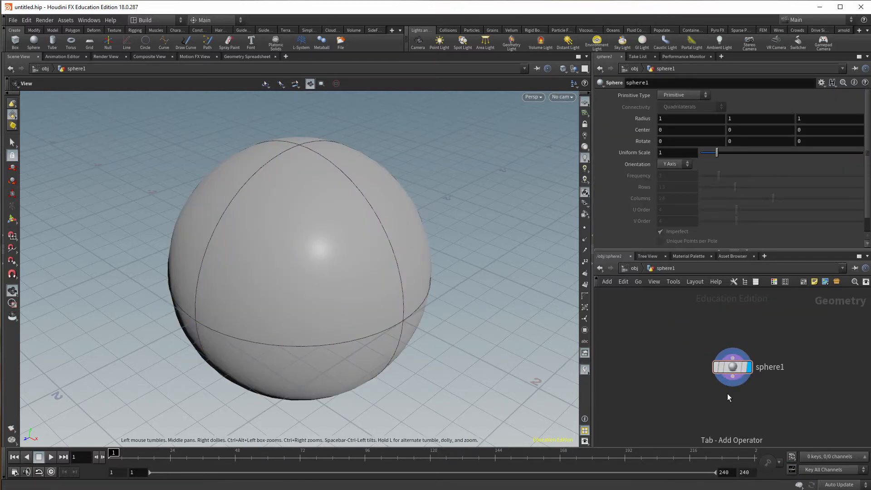
- Add a POP Network fed by the sphere node and go inside it
{"action": "key", "text": "Tab"}
{"action": "type", "text": "pop"}
{"action": "key", "text": "Return"}
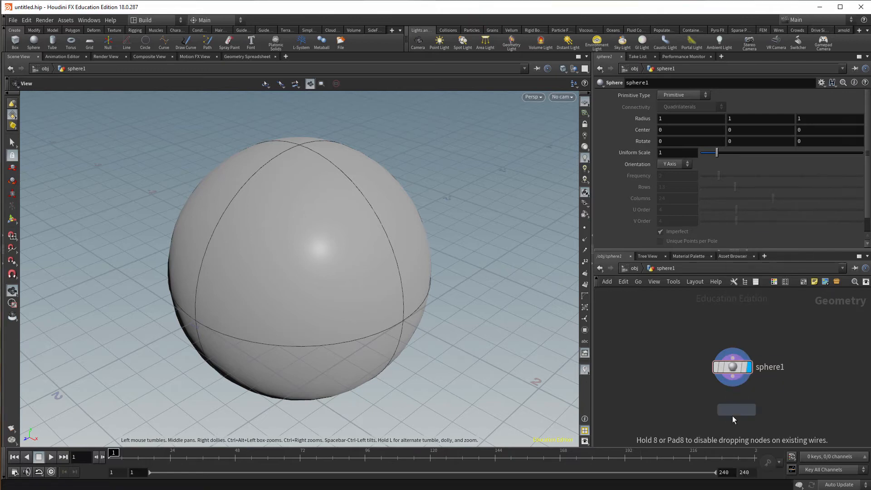
{"action": "left_click", "coordinate": [732, 414]}
{"action": "double_click", "coordinate": [736, 417]}
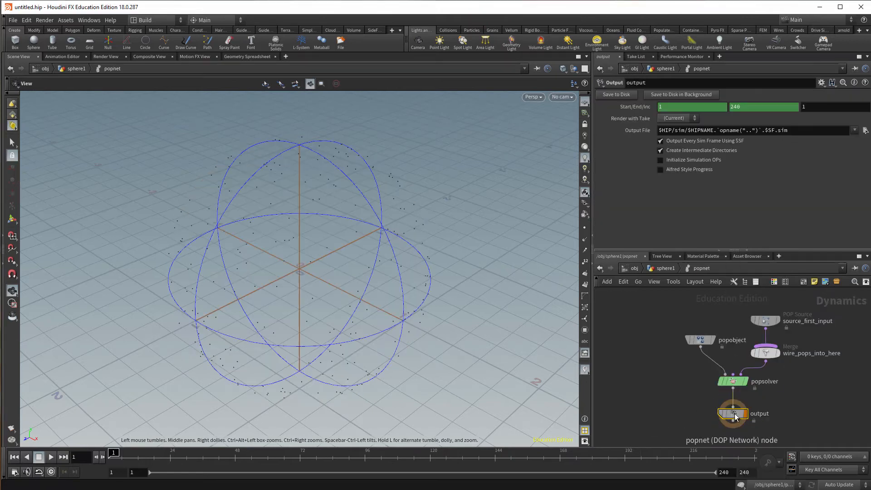
- Set the Initial Velocity of the source_first_input POP Source to Add to inherited velocity
{"action": "left_click", "coordinate": [758, 320]}
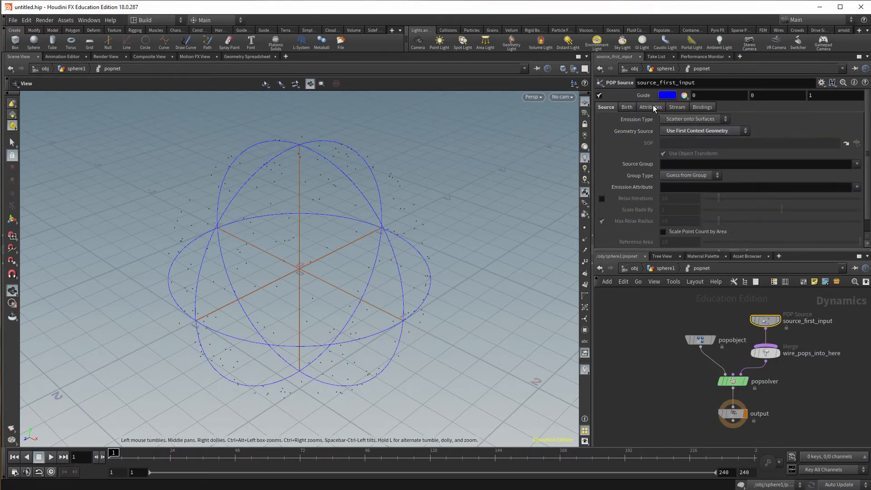
{"action": "left_click", "coordinate": [654, 107]}
{"action": "left_click", "coordinate": [687, 142]}
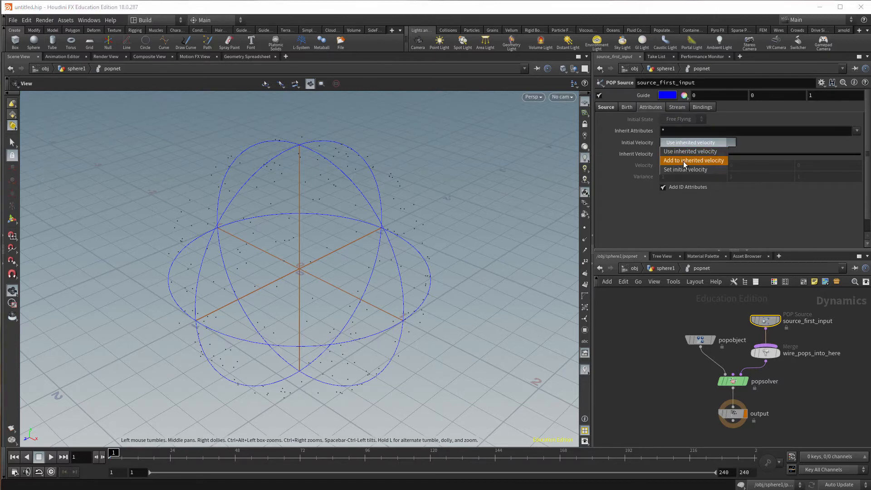
{"action": "left_click", "coordinate": [684, 161]}
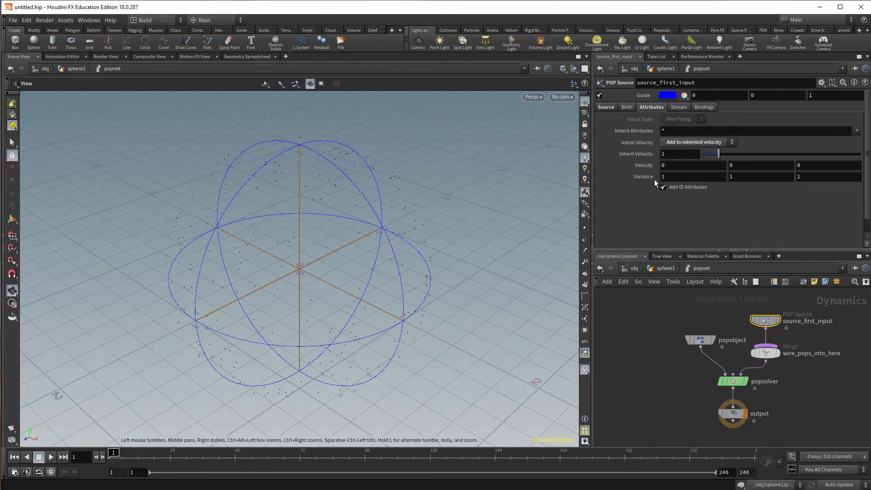
- Set the POP Source's Const. Activation birth setting to 0
{"action": "left_click", "coordinate": [626, 108]}
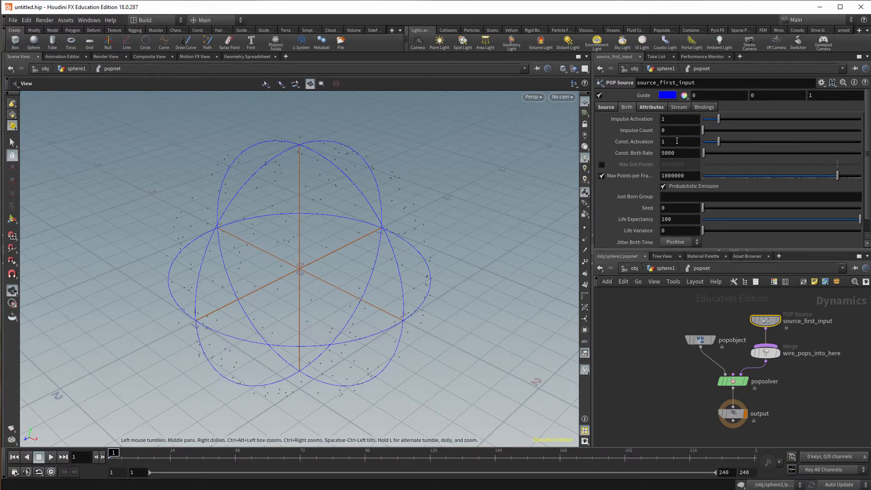
{"action": "left_click", "coordinate": [660, 141]}
{"action": "key", "text": "Return"}
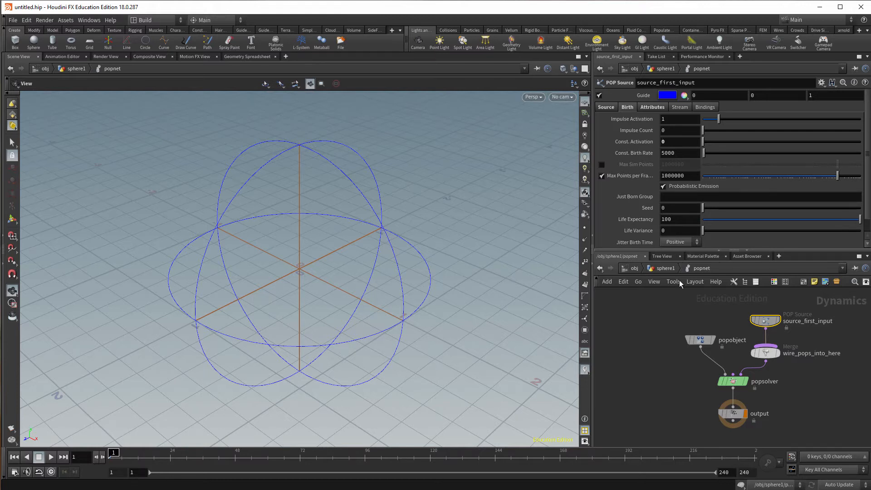
- Return to the sphere1 geometry level, add a TOP Network beside the existing nodes and go inside it
{"action": "left_click", "coordinate": [667, 268]}
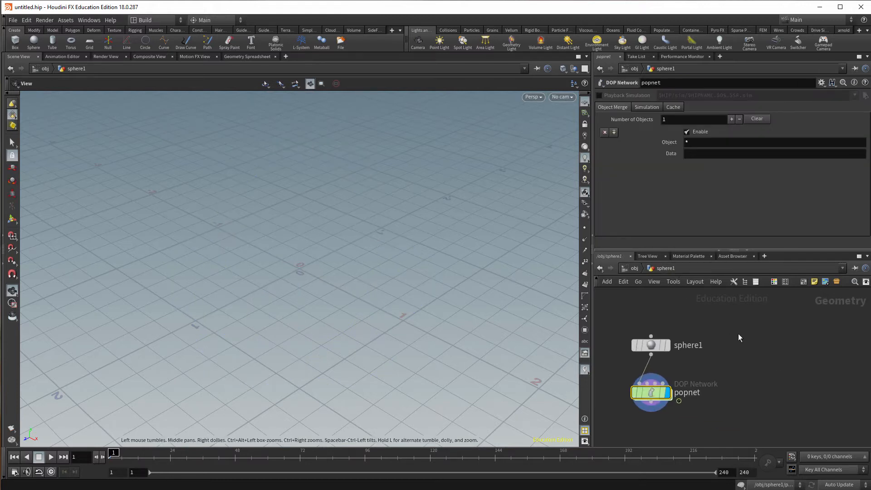
{"action": "key", "text": "Tab"}
{"action": "type", "text": "top"}
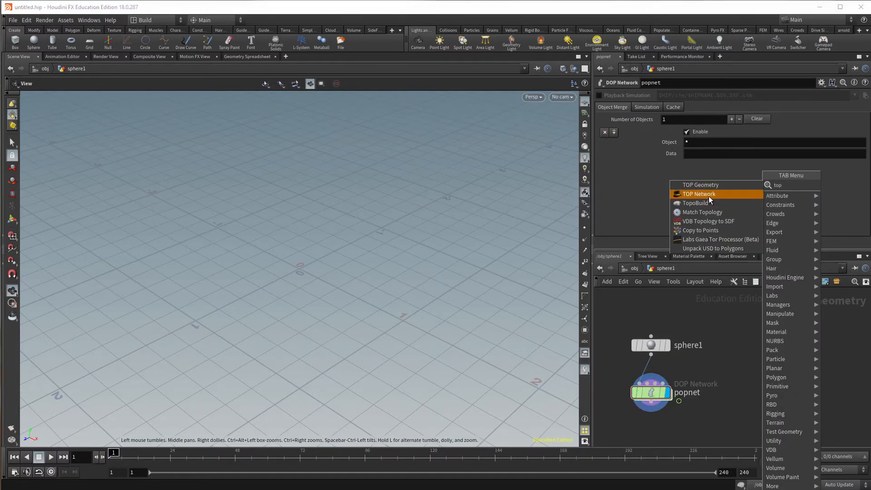
{"action": "left_click", "coordinate": [701, 194]}
{"action": "left_click", "coordinate": [768, 347]}
{"action": "double_click", "coordinate": [769, 347]}
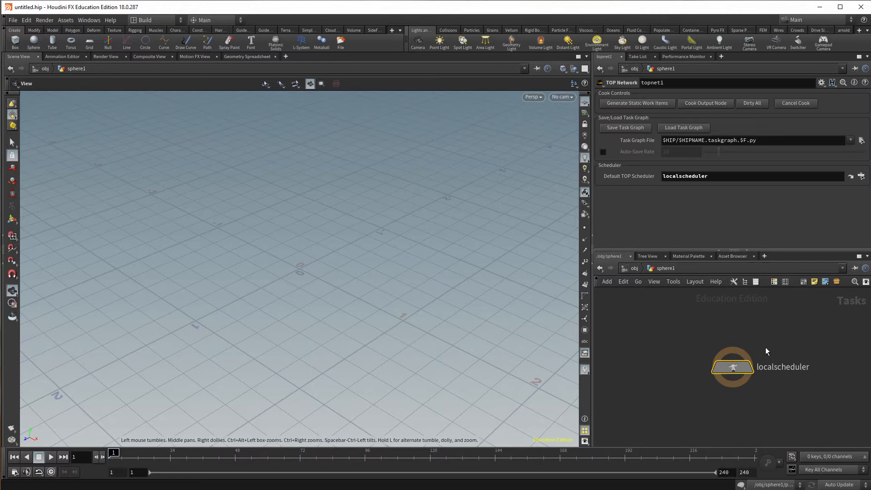
- Add a Wedge node next to the local scheduler in the TOP network
{"action": "key", "text": "Tab"}
{"action": "type", "text": "wedge"}
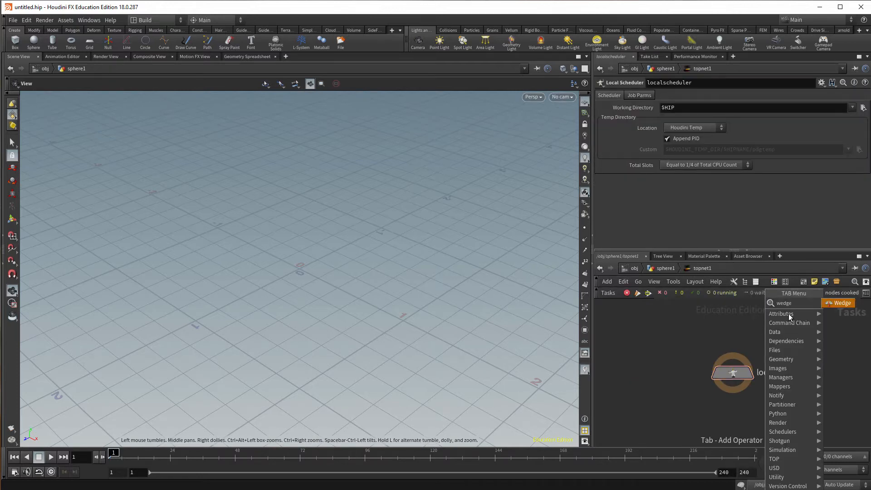
{"action": "left_click", "coordinate": [839, 303]}
{"action": "left_click", "coordinate": [660, 374]}
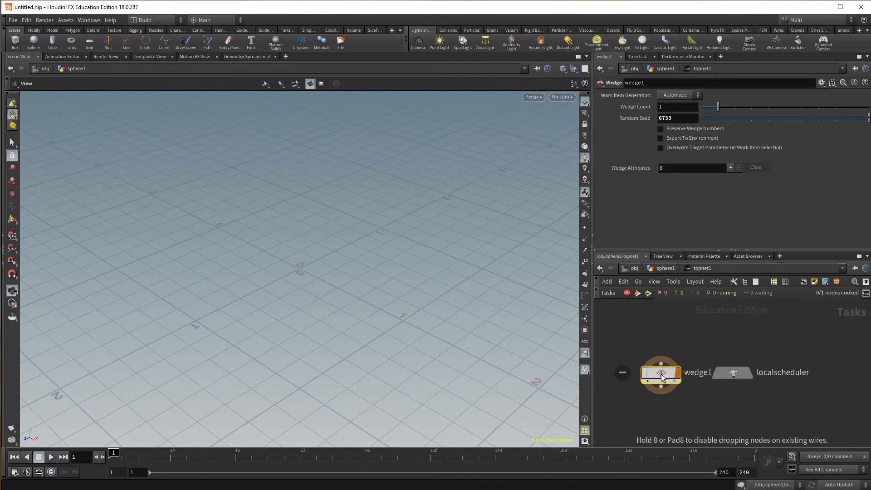
- Add one wedge attribute to the Wedge node and name it test
{"action": "left_click", "coordinate": [730, 167]}
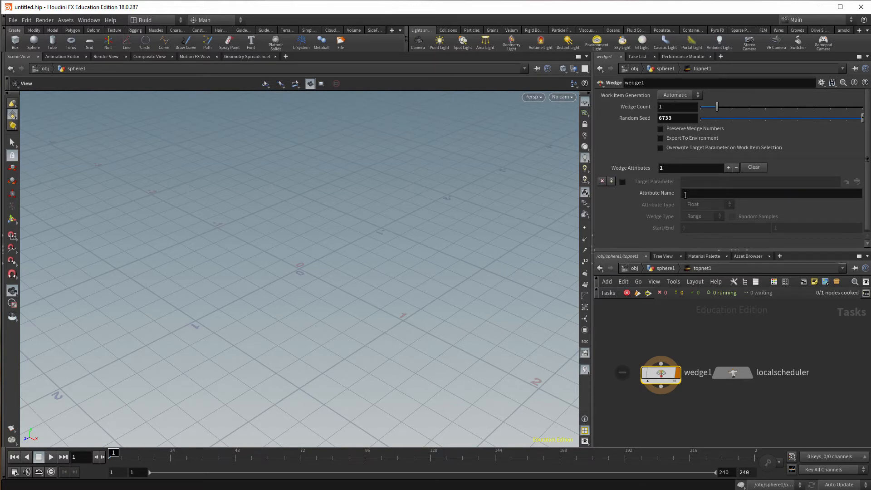
{"action": "left_click", "coordinate": [710, 192]}
{"action": "type", "text": "test"}
{"action": "key", "text": "Return"}
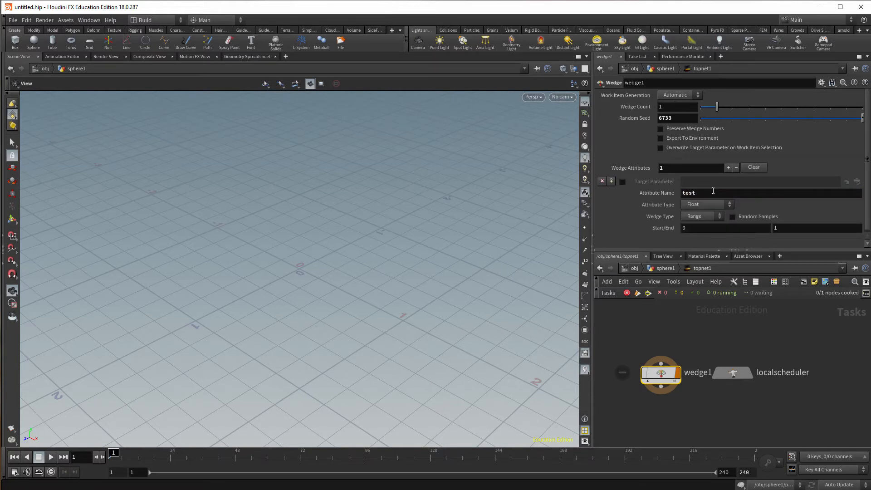
- Change the test attribute's wedge type to Value List and give it four value entries
{"action": "left_click", "coordinate": [716, 216]}
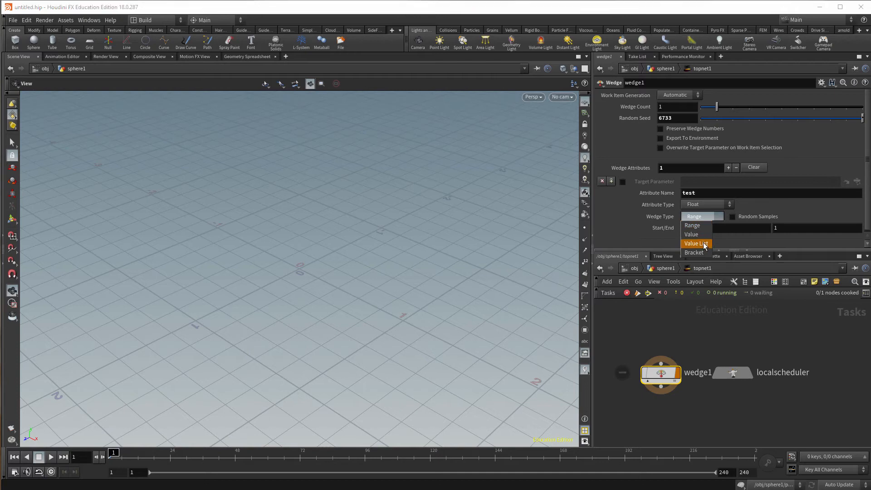
{"action": "left_click", "coordinate": [703, 242]}
{"action": "left_click", "coordinate": [743, 228]}
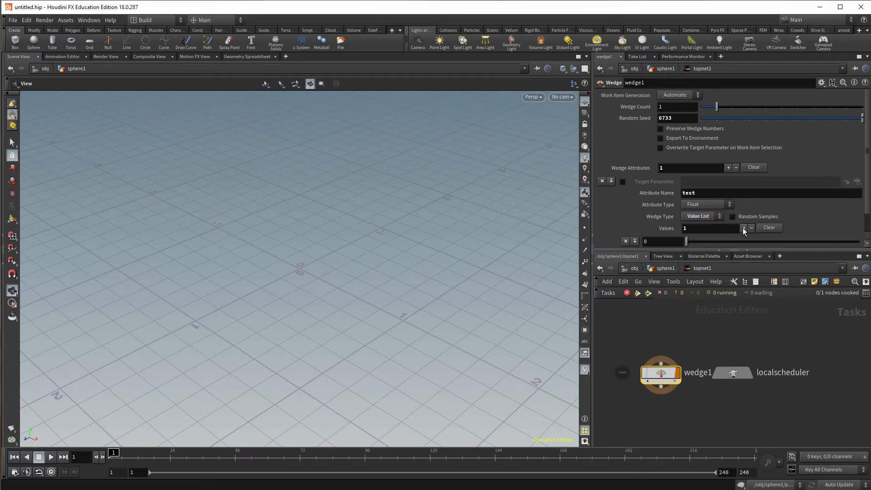
{"action": "left_click", "coordinate": [742, 228]}
{"action": "left_click", "coordinate": [742, 228]}
{"action": "left_click", "coordinate": [742, 228]}
- Fill the test attribute's value list with 10, 100, 1000 and 10000
{"action": "left_click_drag", "start_coordinate": [867, 184], "coordinate": [867, 221]}
{"action": "left_click_drag", "start_coordinate": [663, 184], "coordinate": [630, 183]}
{"action": "type", "text": "10"}
{"action": "key", "text": "Return"}
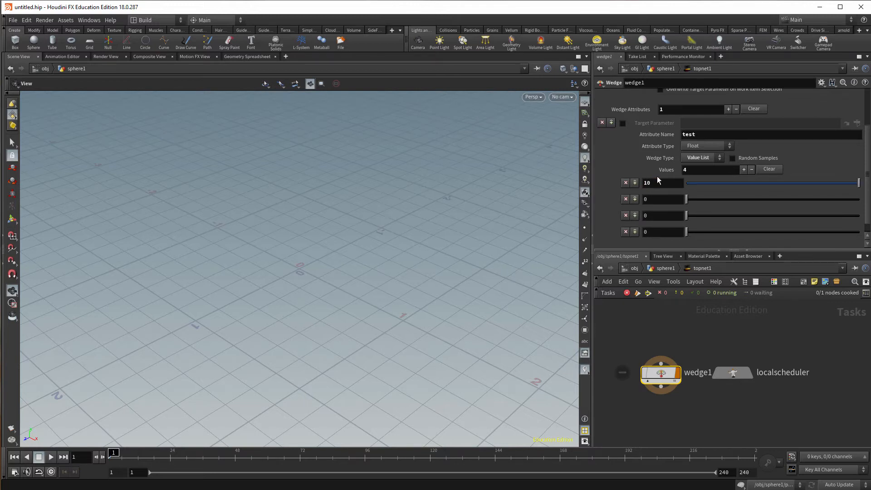
{"action": "left_click", "coordinate": [646, 199]}
{"action": "type", "text": "100"}
{"action": "key", "text": "Return"}
{"action": "left_click", "coordinate": [658, 216]}
{"action": "type", "text": "1000"}
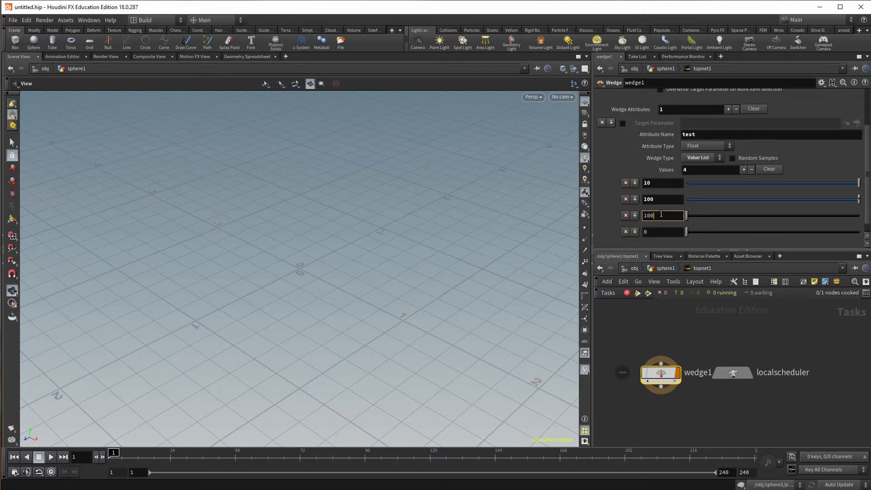
{"action": "key", "text": "Return"}
{"action": "left_click", "coordinate": [662, 232]}
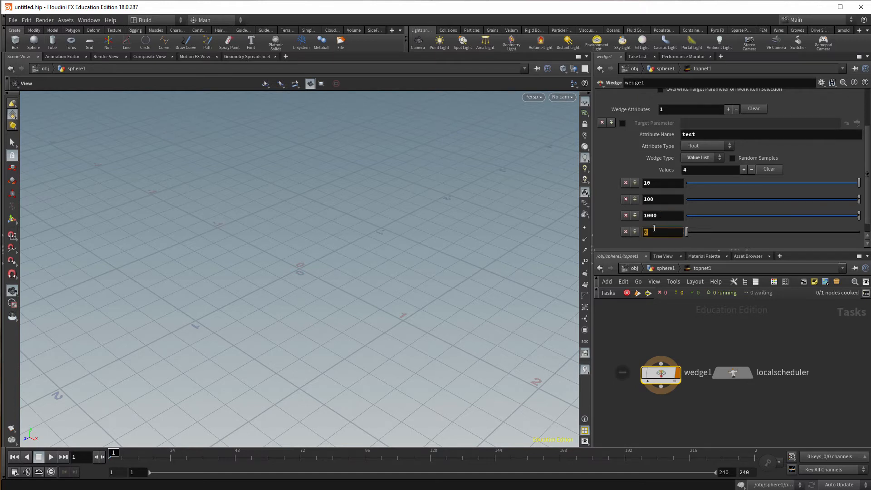
{"action": "type", "text": "10000"}
{"action": "key", "text": "Return"}
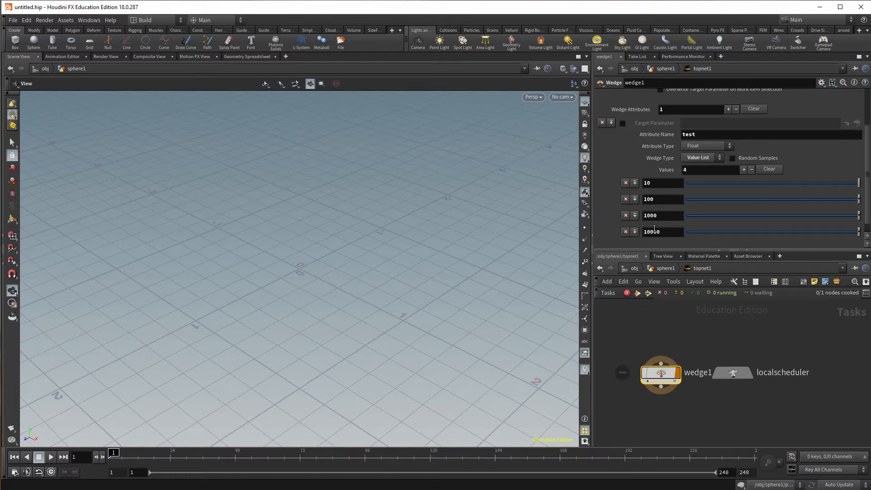
- Set the Wedge Count to 4 and generate the Wedge node's work items
{"action": "scroll", "coordinate": [693, 132], "scroll_direction": "up", "scroll_amount": 1}
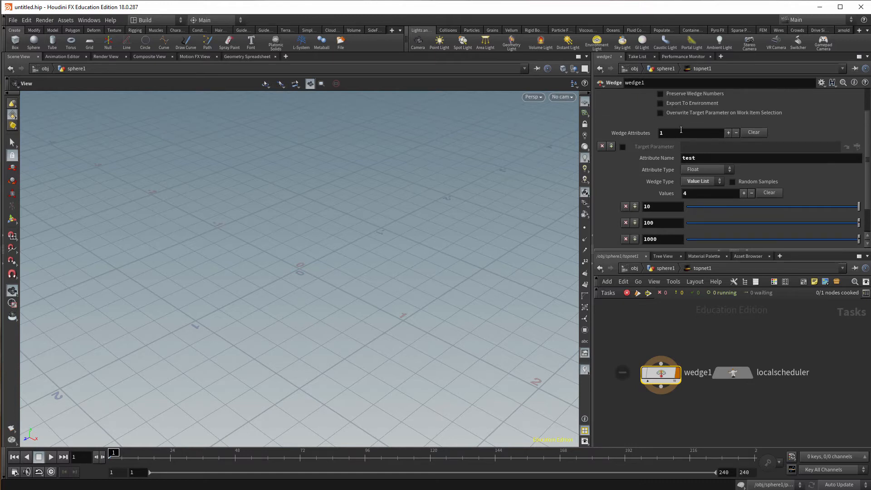
{"action": "scroll", "coordinate": [681, 129], "scroll_direction": "up", "scroll_amount": 2}
{"action": "left_click", "coordinate": [661, 107]}
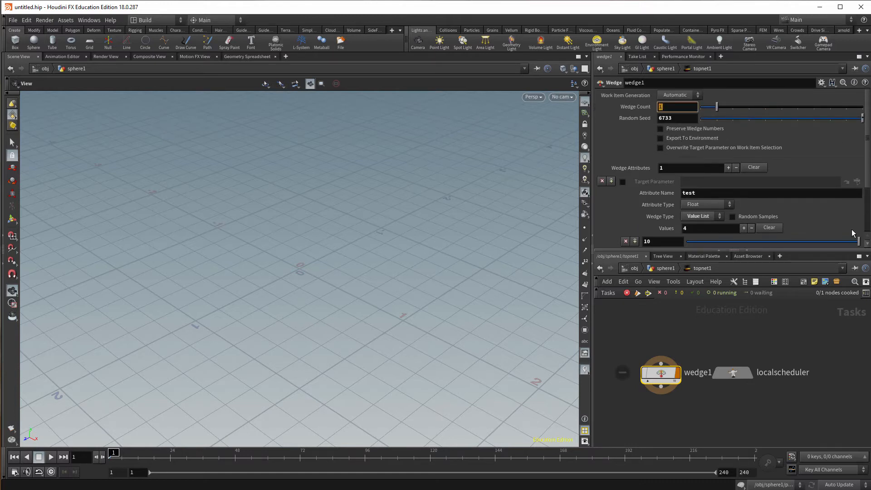
{"action": "key", "text": "Return"}
{"action": "right_click", "coordinate": [661, 373]}
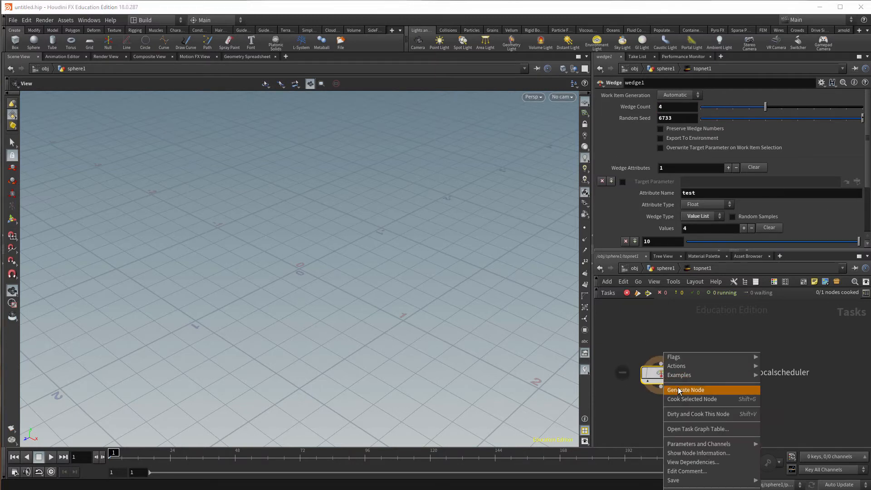
{"action": "left_click", "coordinate": [679, 390]}
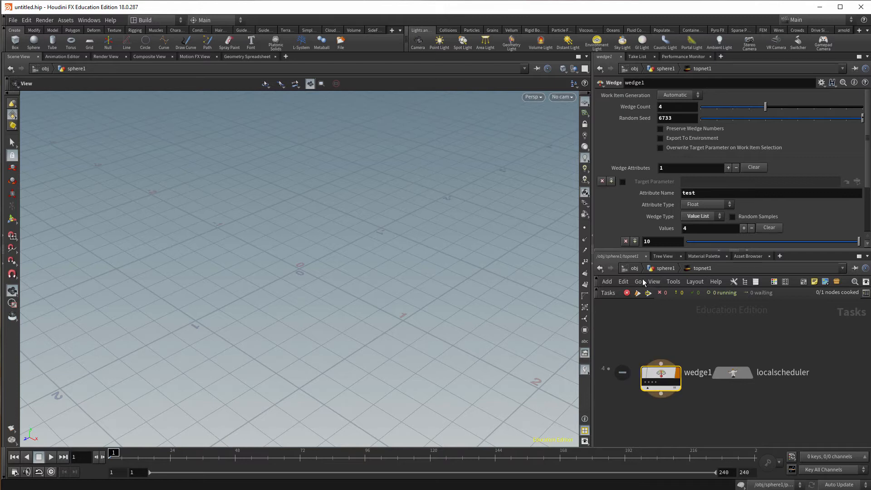
{"action": "left_click", "coordinate": [661, 270]}
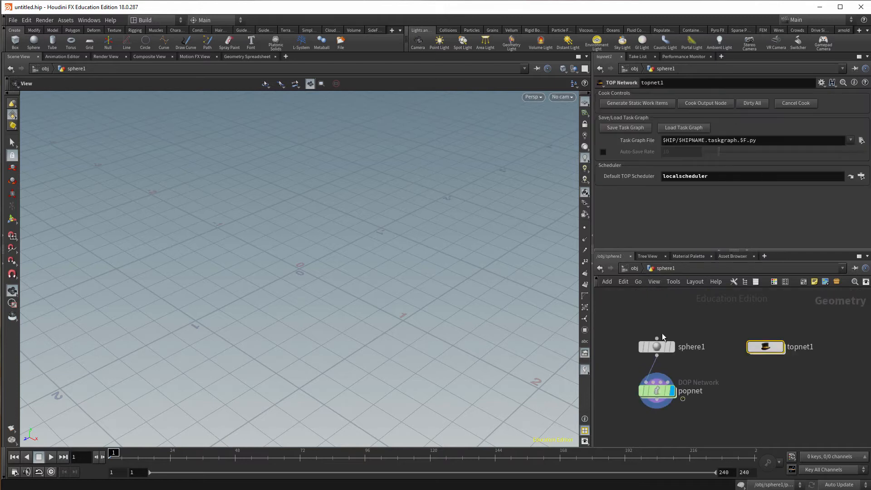
{"action": "double_click", "coordinate": [657, 393]}
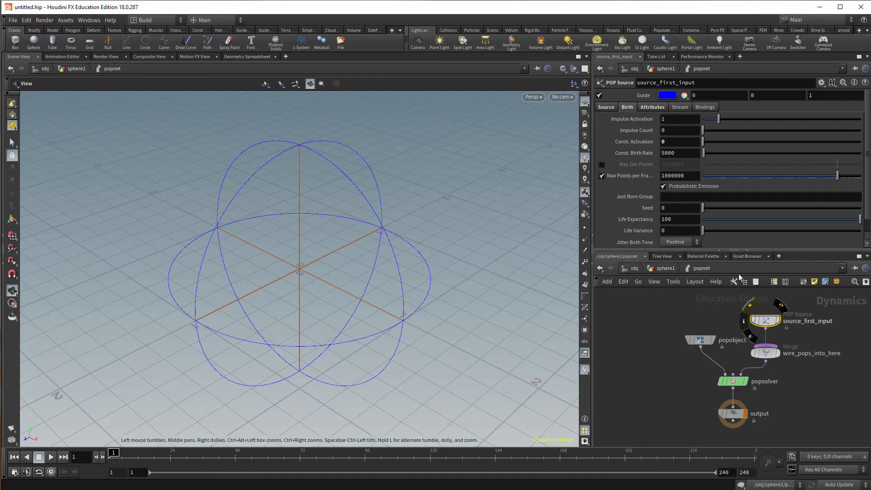
{"action": "double_click", "coordinate": [686, 132]}
{"action": "type", "text": "@test"}
{"action": "key", "text": "Return"}
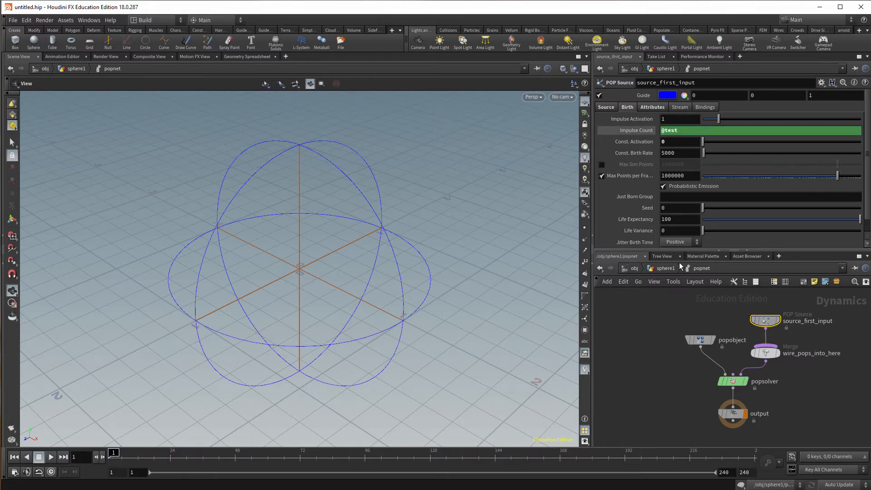
- Go back into the TOP network and cook the Wedge node
{"action": "left_click", "coordinate": [667, 268]}
{"action": "double_click", "coordinate": [764, 347]}
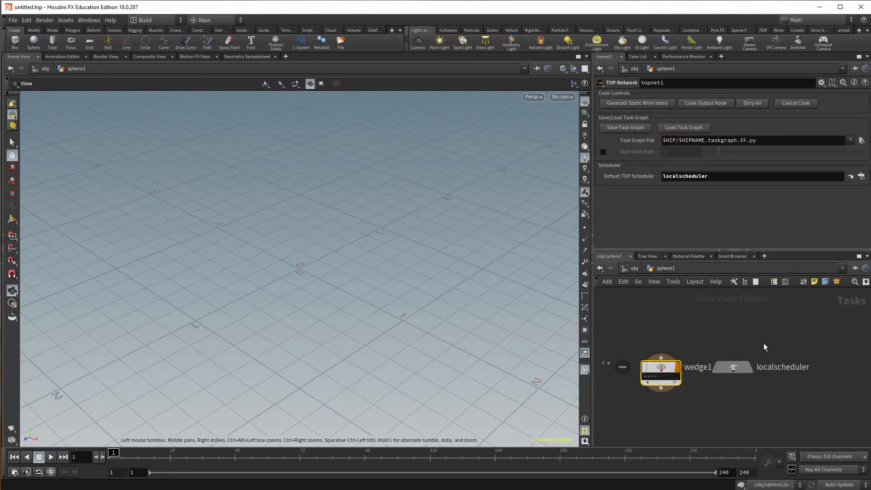
{"action": "left_click", "coordinate": [660, 375]}
{"action": "right_click", "coordinate": [662, 379]}
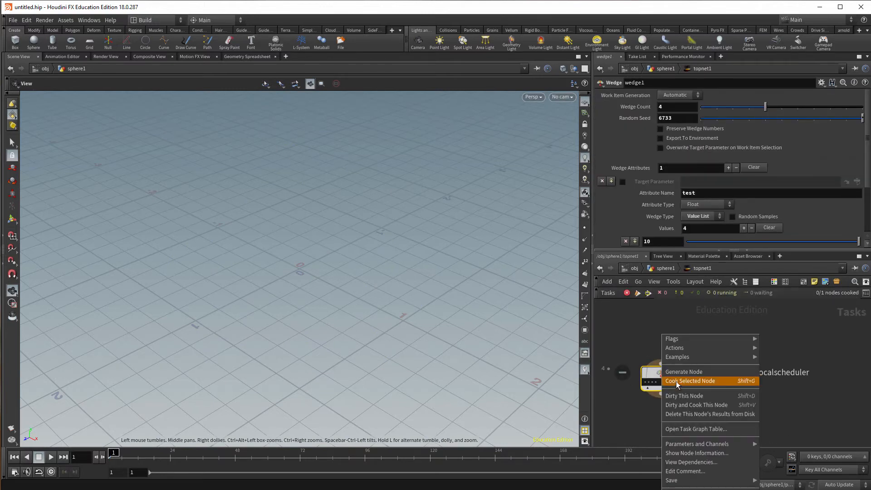
{"action": "left_click", "coordinate": [665, 383]}
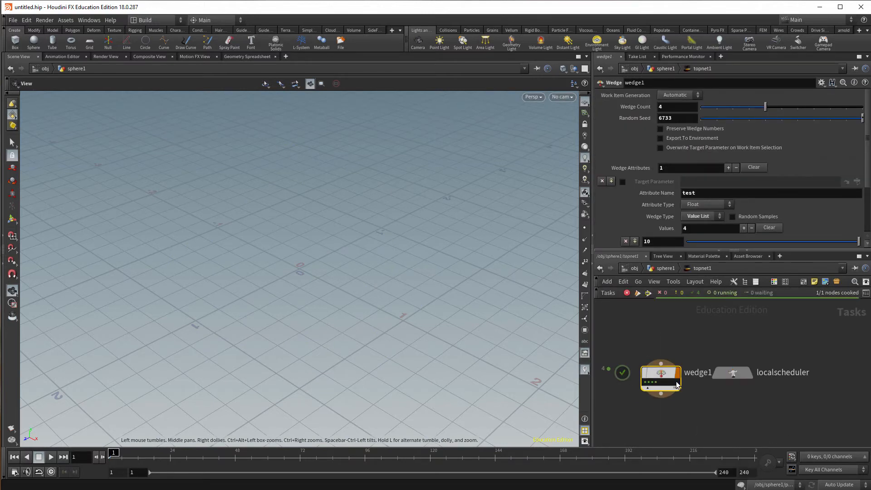
- Select different work items on the Wedge node in turn to compare their particle amounts in the viewport
{"action": "left_click", "coordinate": [650, 383]}
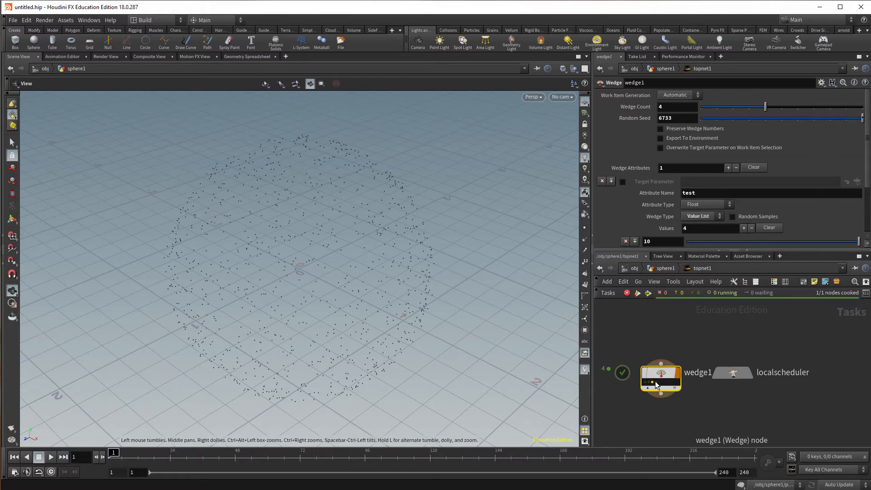
{"action": "left_click", "coordinate": [656, 382]}
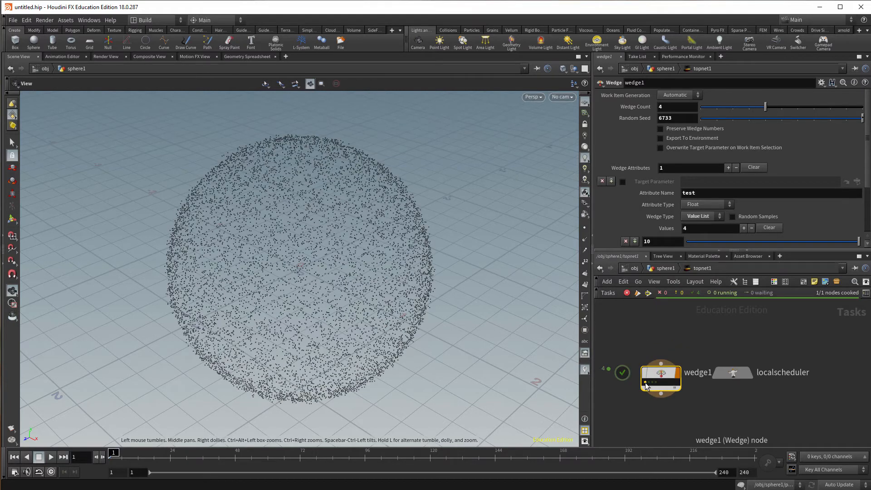
{"action": "left_click", "coordinate": [649, 383]}
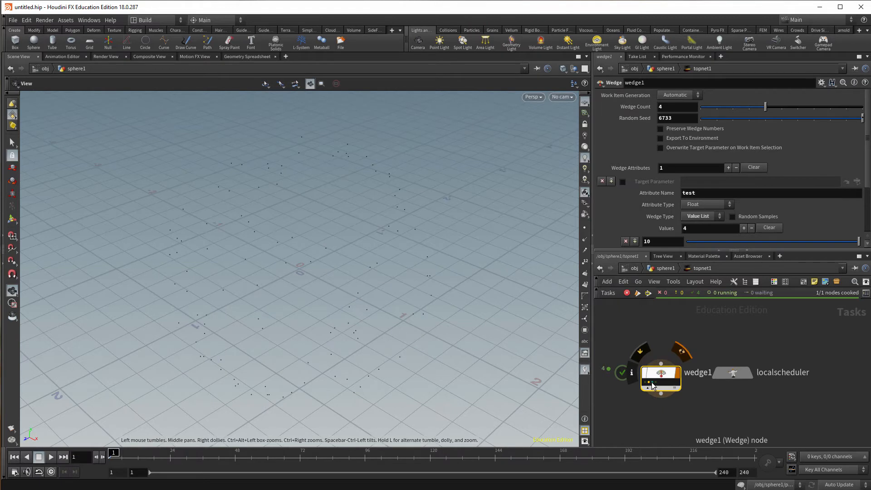
- Select several more of the Wedge's work items, finishing on the first one, to check its particles in the viewport
{"action": "left_click", "coordinate": [652, 383]}
{"action": "left_click", "coordinate": [657, 383]}
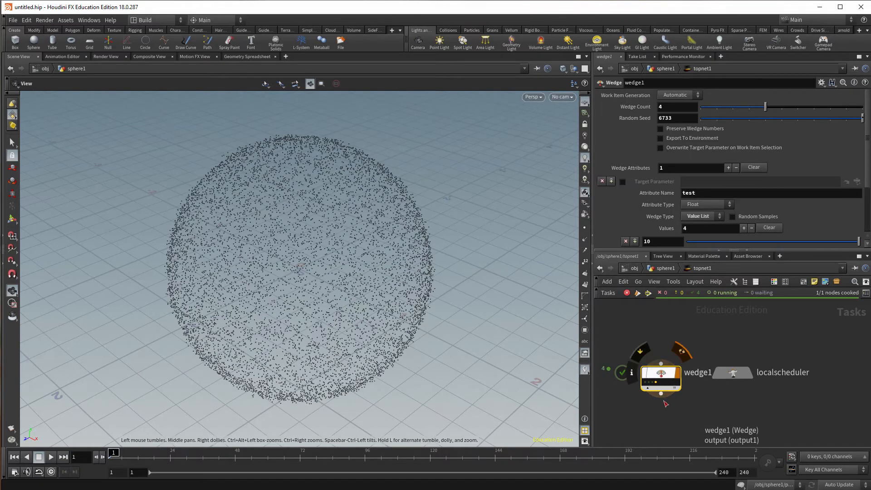
{"action": "left_click", "coordinate": [646, 384]}
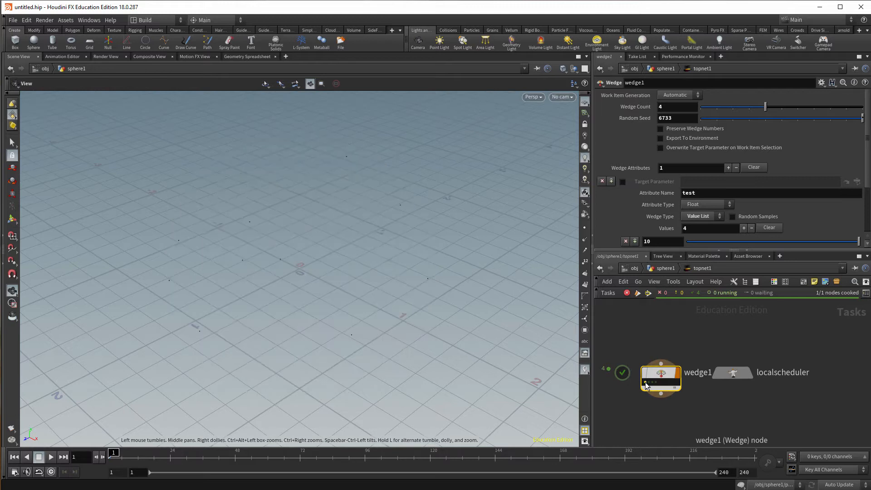
- Add a ROP Fetch node below the Wedge node and connect the Wedge's output to its input
{"action": "middle_click_drag", "start_coordinate": [663, 415], "coordinate": [670, 398]}
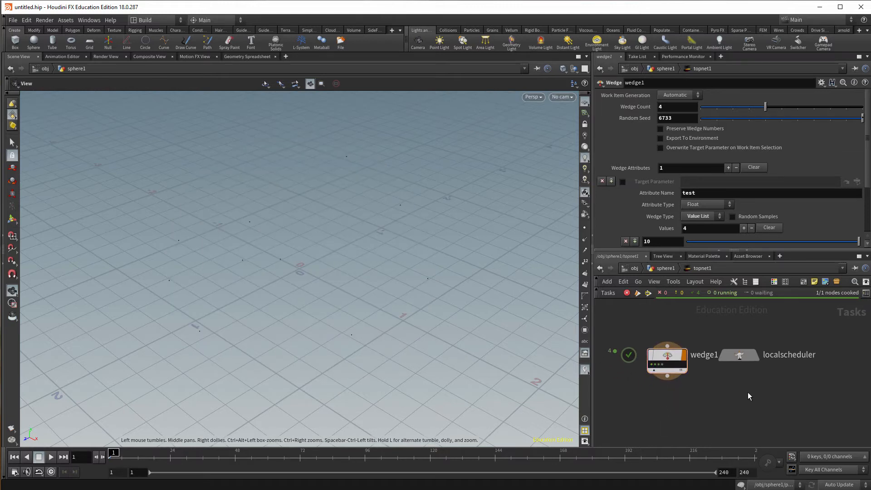
{"action": "key", "text": "Tab"}
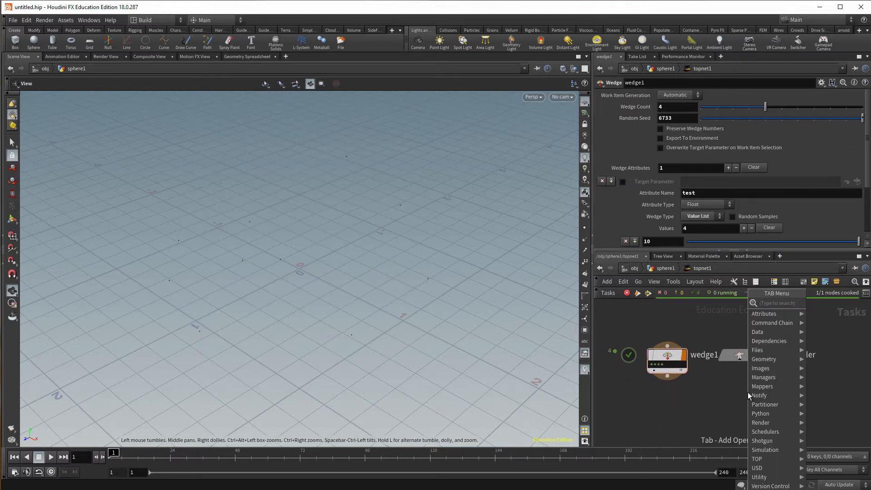
{"action": "type", "text": "rop"}
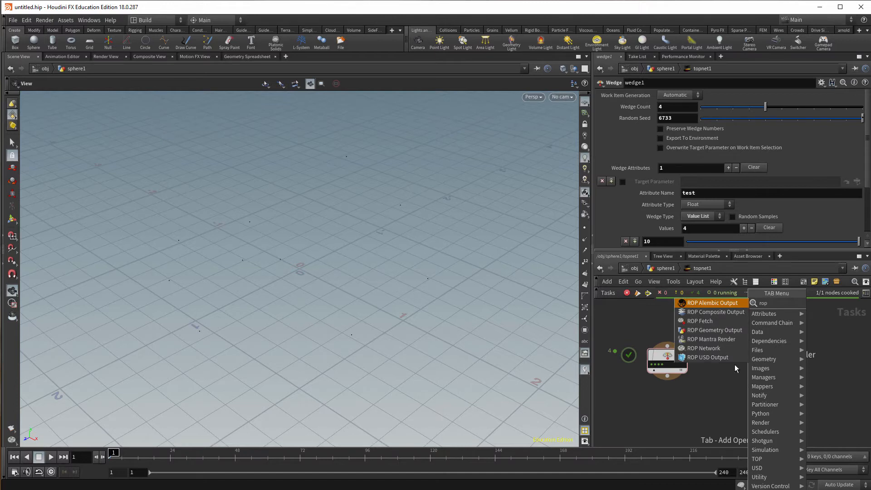
{"action": "left_click", "coordinate": [710, 340]}
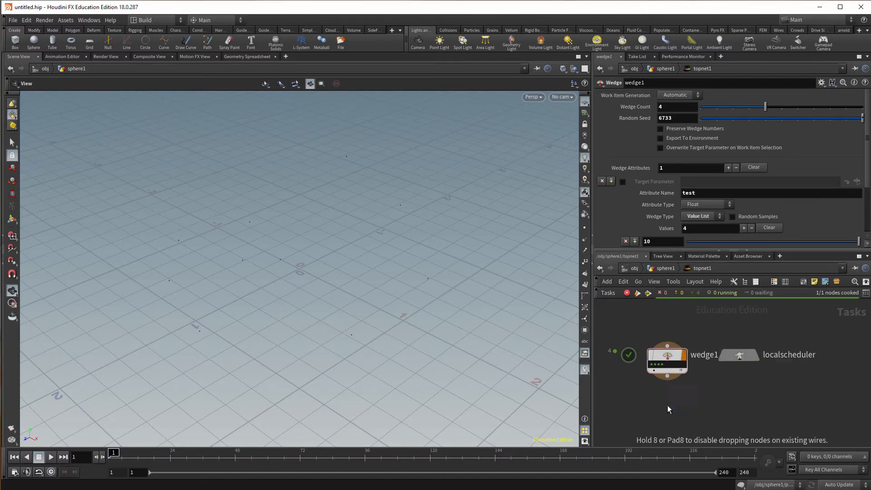
{"action": "left_click", "coordinate": [668, 404]}
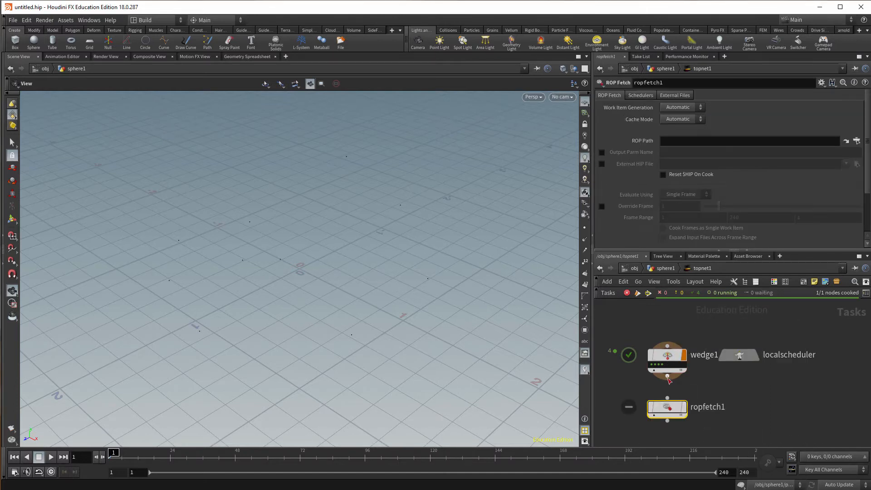
- At the sphere1 level, add a File Cache node below the popnet, connected to its output and set as the displayed node
{"action": "left_click", "coordinate": [665, 268]}
{"action": "key", "text": "Tab"}
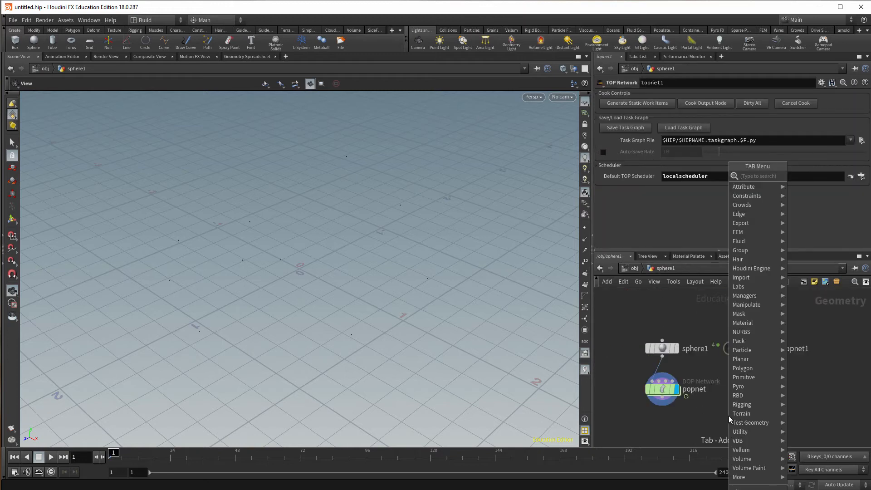
{"action": "type", "text": "file"}
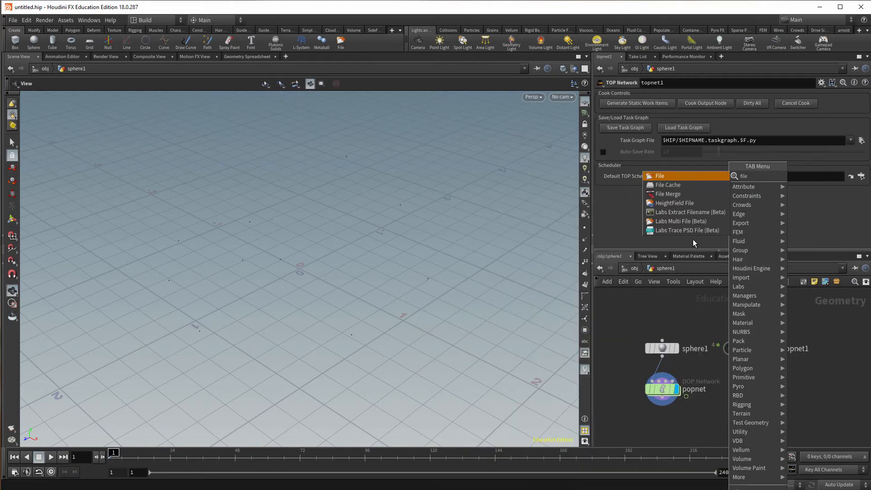
{"action": "left_click", "coordinate": [676, 194]}
{"action": "left_click", "coordinate": [662, 426]}
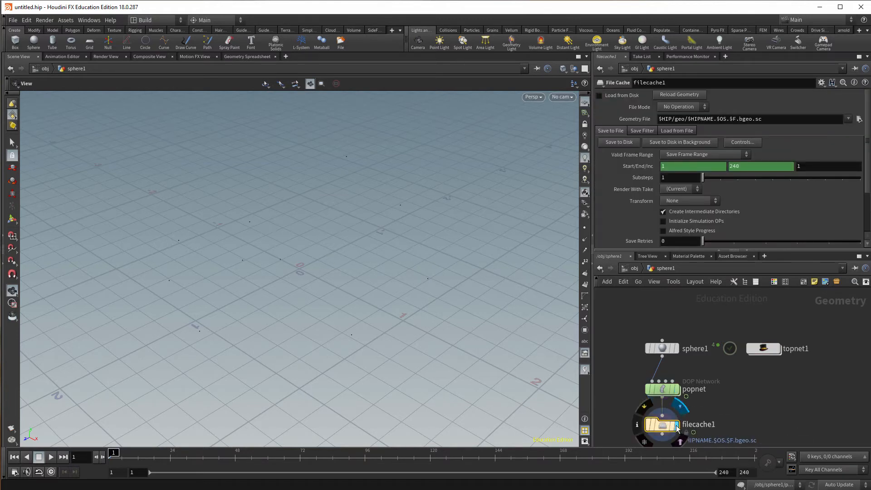
{"action": "left_click", "coordinate": [600, 95]}
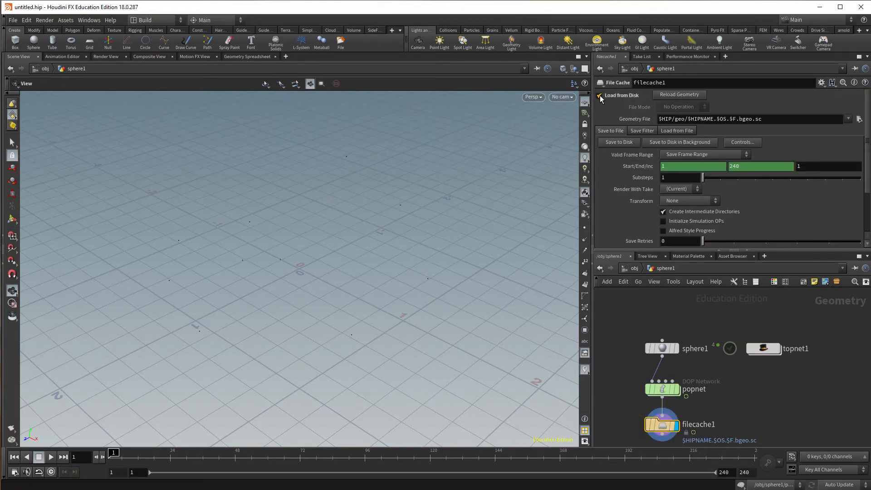
{"action": "left_click", "coordinate": [686, 118]}
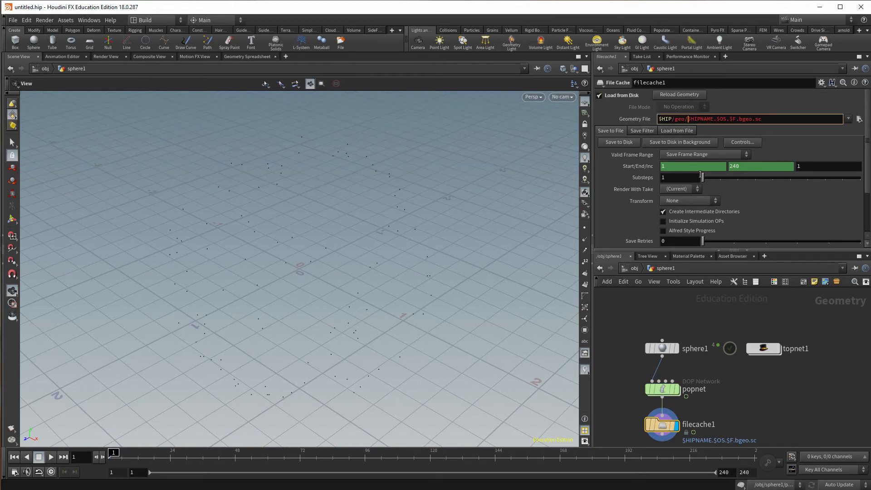
{"action": "type", "text": "`"}
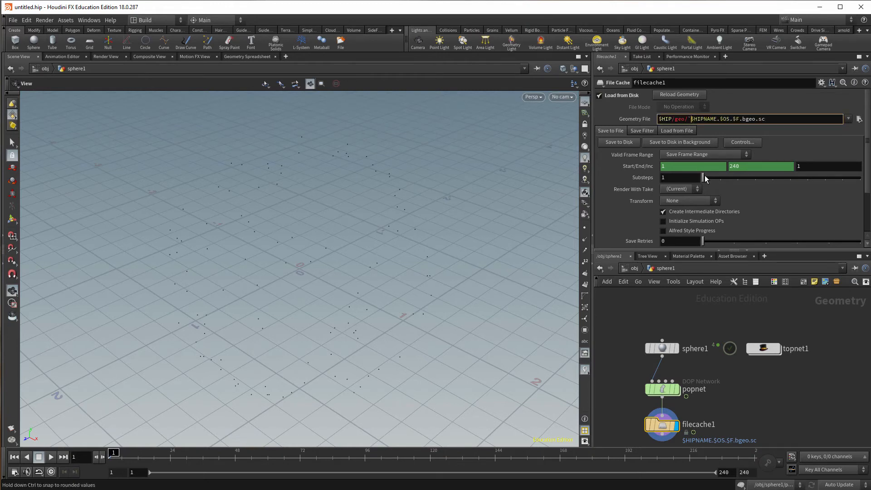
{"action": "type", "text": "@test`/"}
{"action": "key", "text": "Return"}
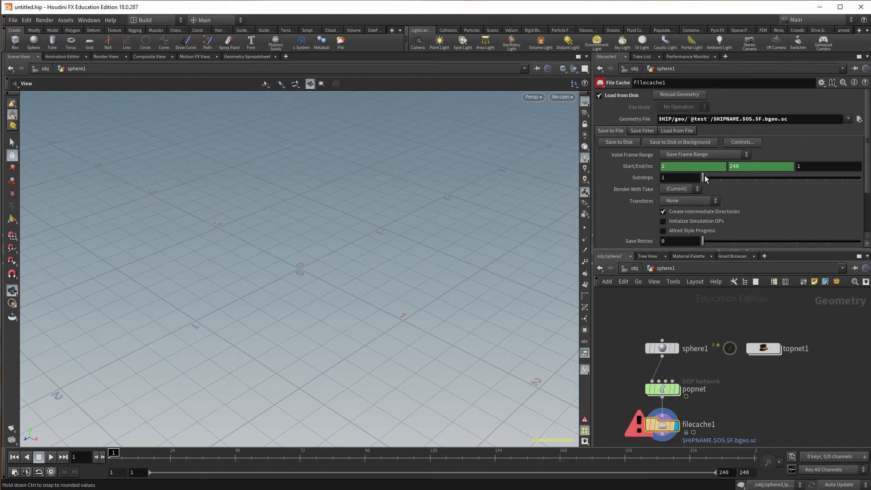
{"action": "mouse_move", "coordinate": [669, 427]}
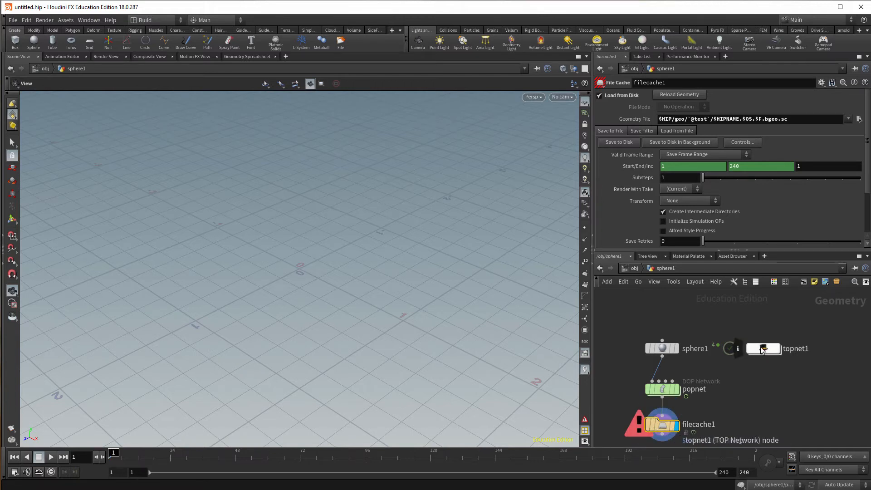
- Inside topnet1, set the ROP Fetch node's ROP Path to /obj/sphere1/filecache1
{"action": "double_click", "coordinate": [762, 348]}
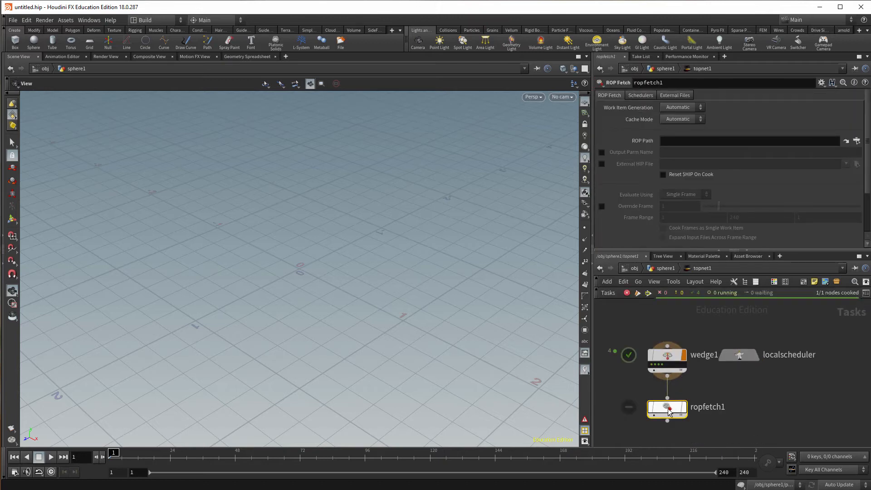
{"action": "left_click", "coordinate": [856, 140]}
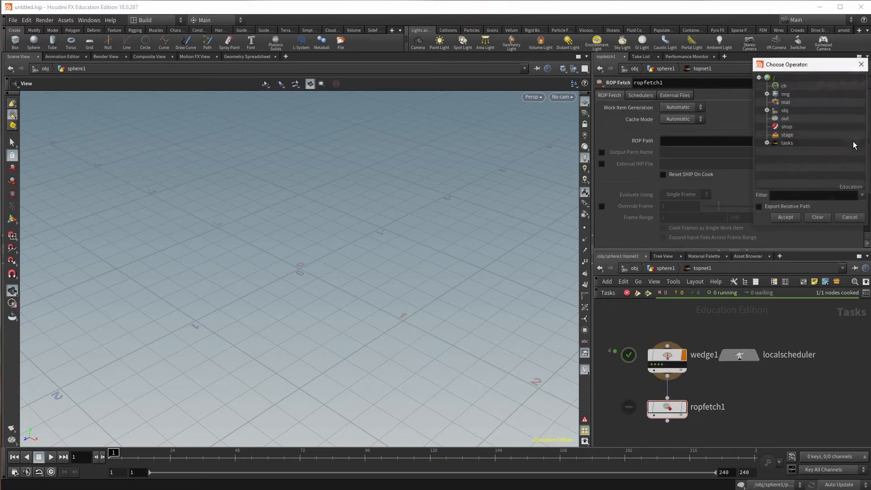
{"action": "left_click", "coordinate": [766, 110]}
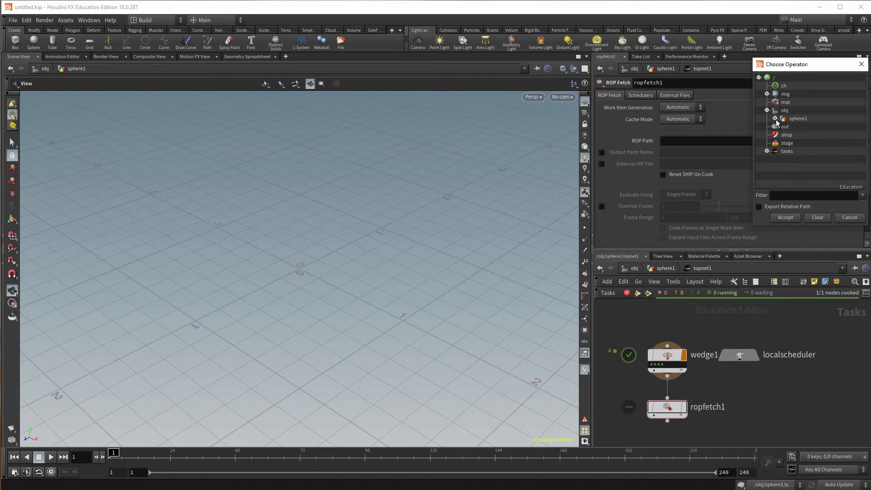
{"action": "left_click", "coordinate": [775, 119]}
{"action": "left_click", "coordinate": [812, 126]}
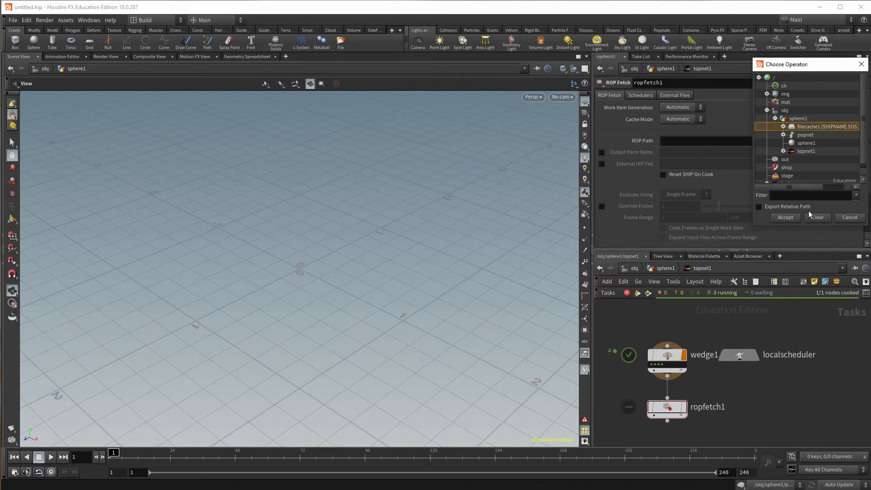
{"action": "left_click", "coordinate": [785, 218]}
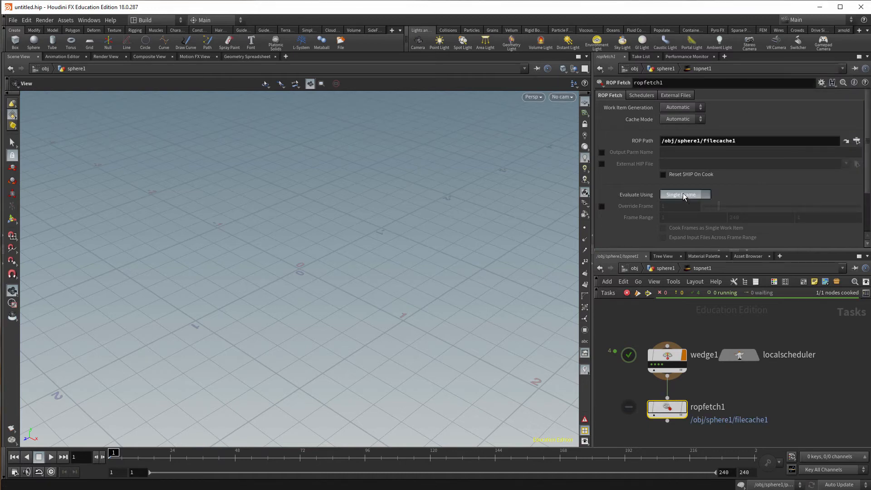
- Set the ROP Fetch to evaluate using Frame Range, delete the range's channels and set the end frame to 10
{"action": "left_click", "coordinate": [682, 211]}
{"action": "right_click", "coordinate": [644, 219]}
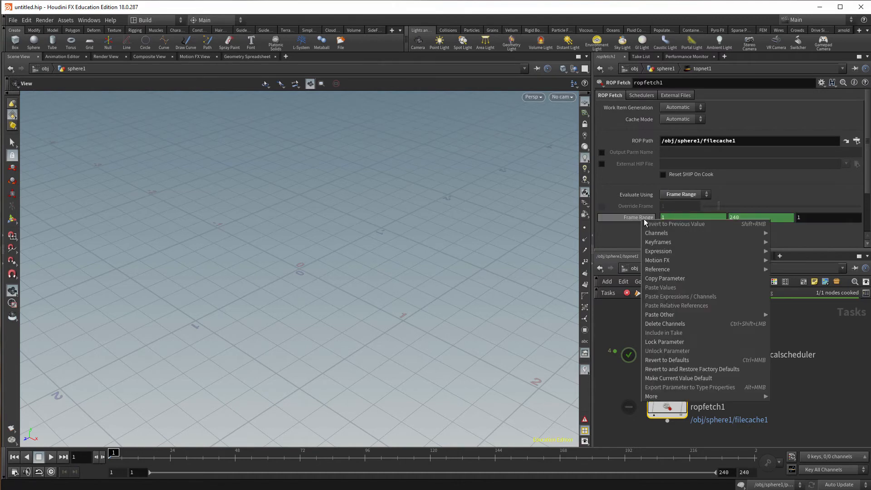
{"action": "left_click", "coordinate": [668, 323]}
{"action": "left_click", "coordinate": [784, 216]}
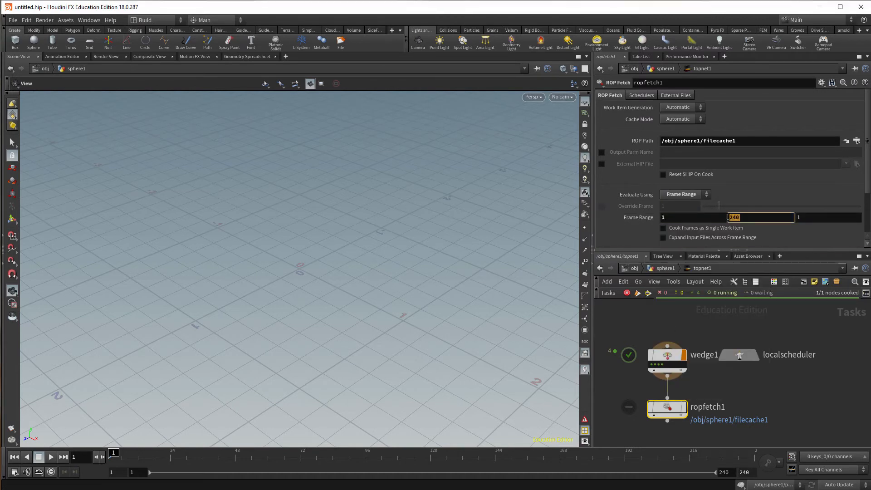
{"action": "type", "text": "10"}
{"action": "key", "text": "Return"}
- Start saving the scene under a new name and create a folder named TopTest on the Desktop for it
{"action": "left_click", "coordinate": [9, 20]}
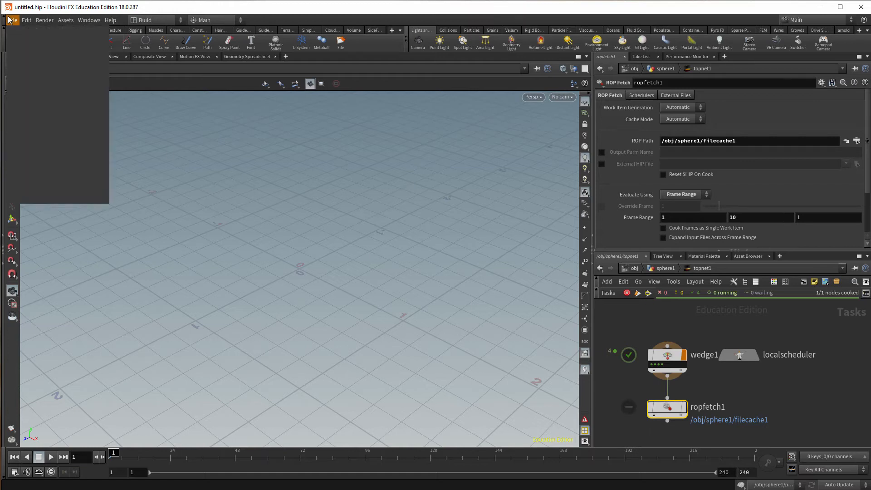
{"action": "left_click", "coordinate": [28, 78]}
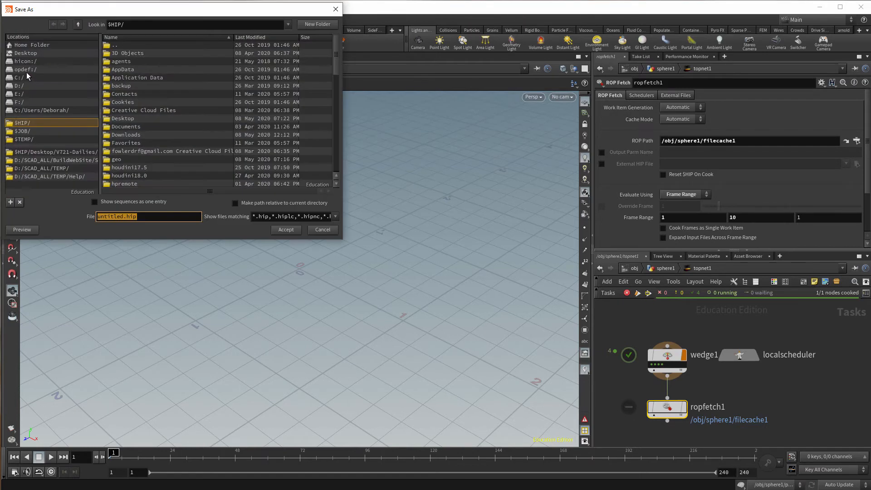
{"action": "left_click", "coordinate": [26, 53]}
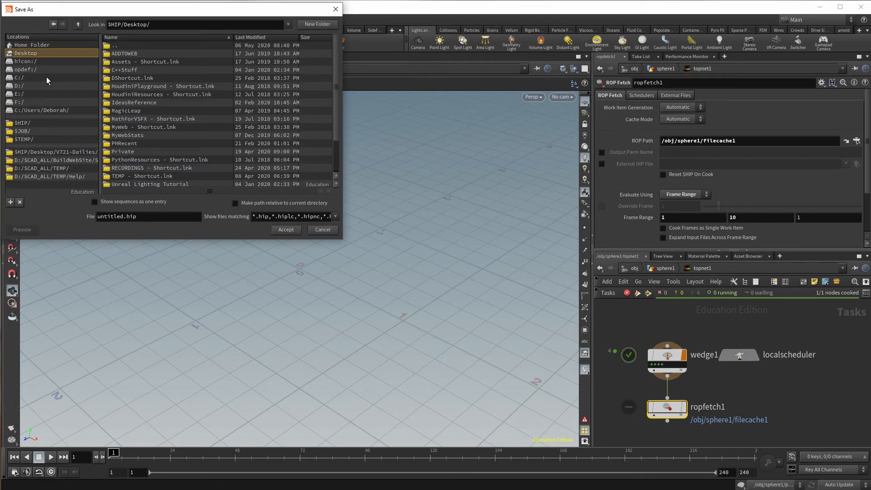
{"action": "left_click", "coordinate": [310, 25]}
{"action": "type", "text": "To"}
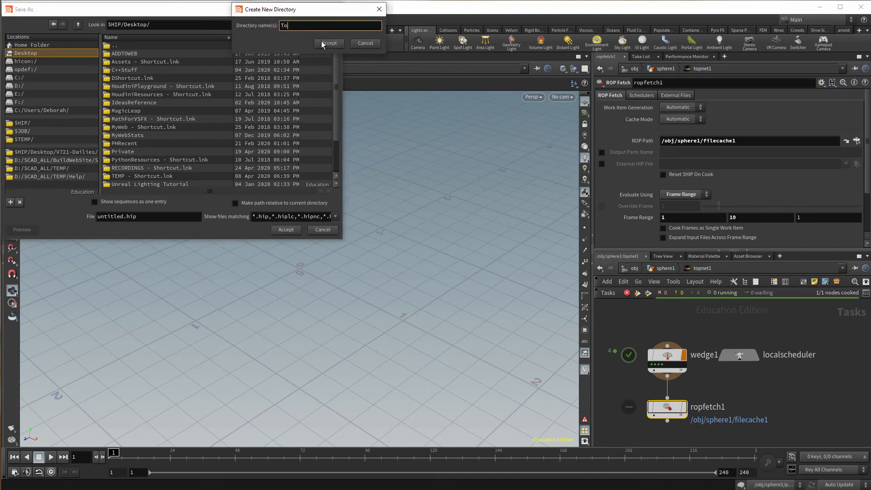
{"action": "type", "text": "pTest"}
{"action": "left_click", "coordinate": [322, 44]}
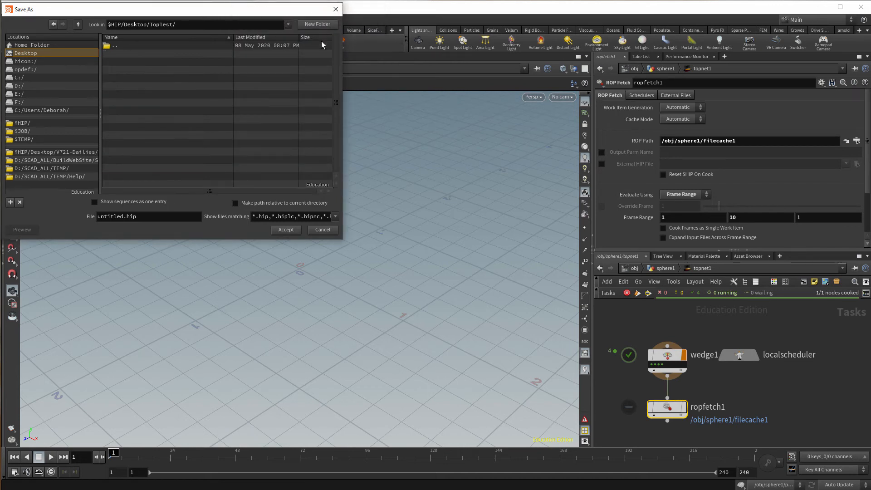
- Name the scene file wedge and save it in the TopTest folder
{"action": "double_click", "coordinate": [108, 216]}
{"action": "type", "text": "w"}
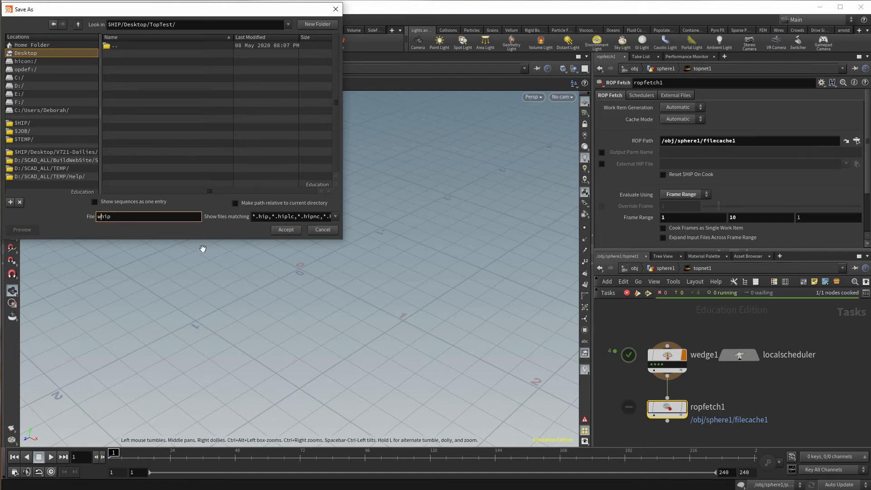
{"action": "type", "text": "edge."}
{"action": "key", "text": "Return"}
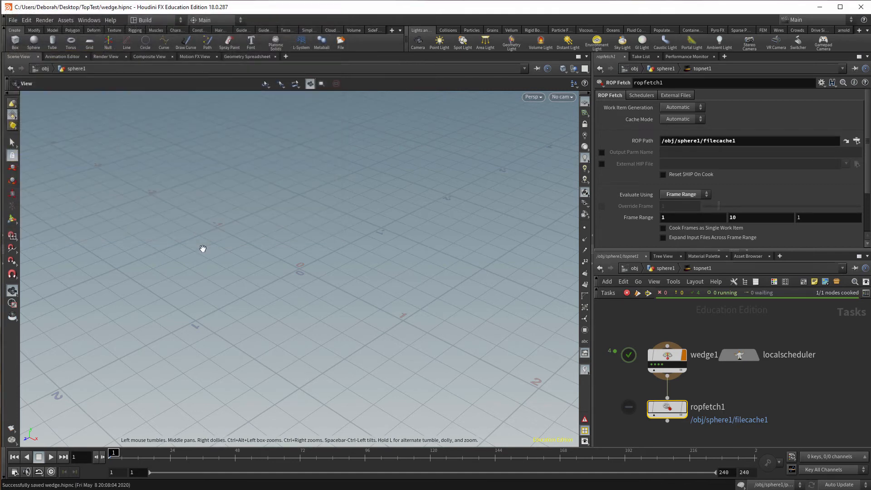
- Generate the ROP Fetch node's work items and cook the node, saving the scene changes before cooking
{"action": "right_click", "coordinate": [665, 405]}
{"action": "left_click", "coordinate": [686, 375]}
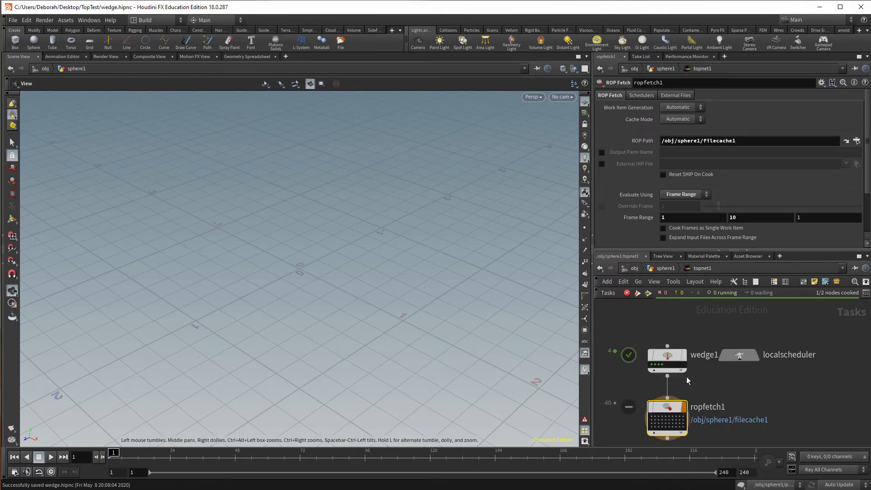
{"action": "right_click", "coordinate": [658, 408]}
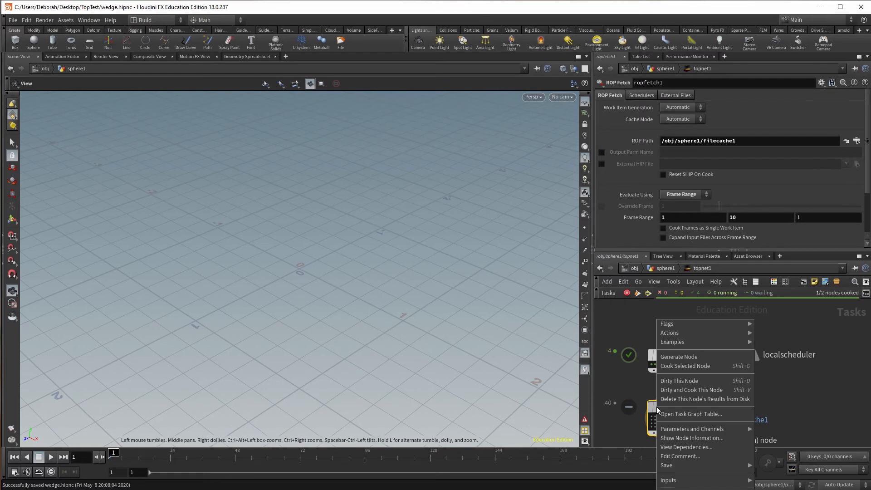
{"action": "left_click", "coordinate": [684, 367]}
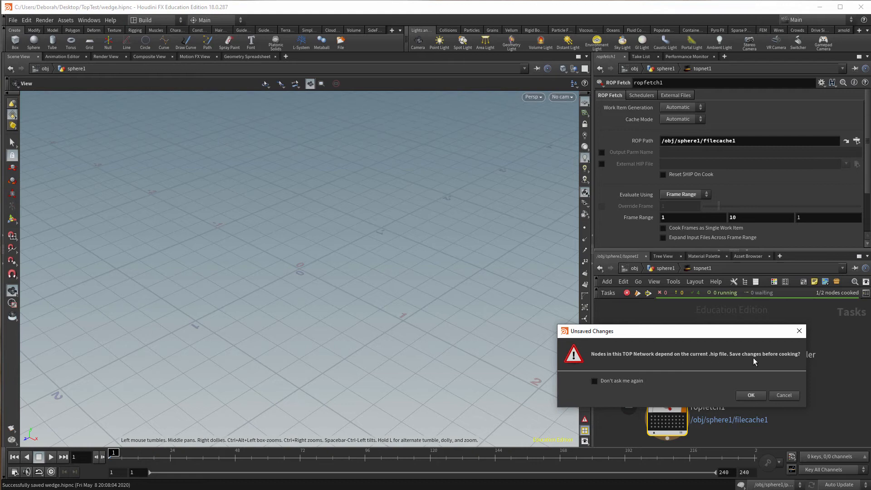
{"action": "left_click", "coordinate": [751, 396]}
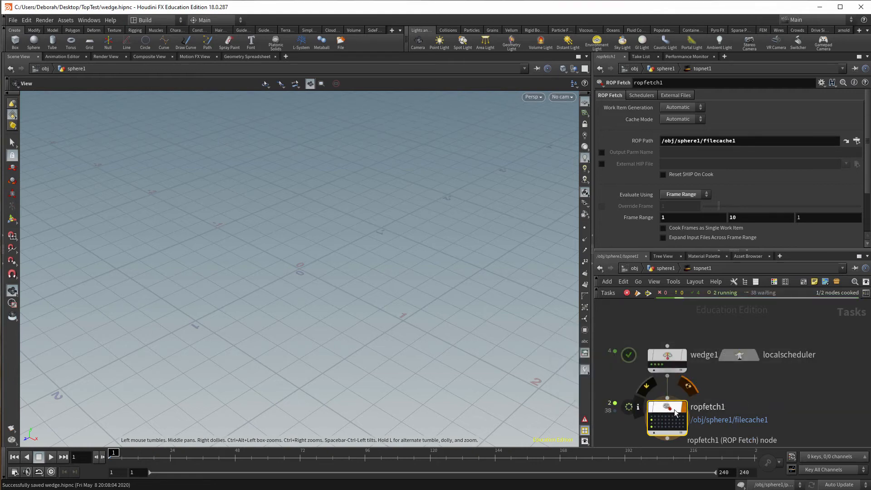
- Select different Wedge work items during the cook to inspect their linked ROP Fetch items and particles
{"action": "left_click", "coordinate": [659, 368]}
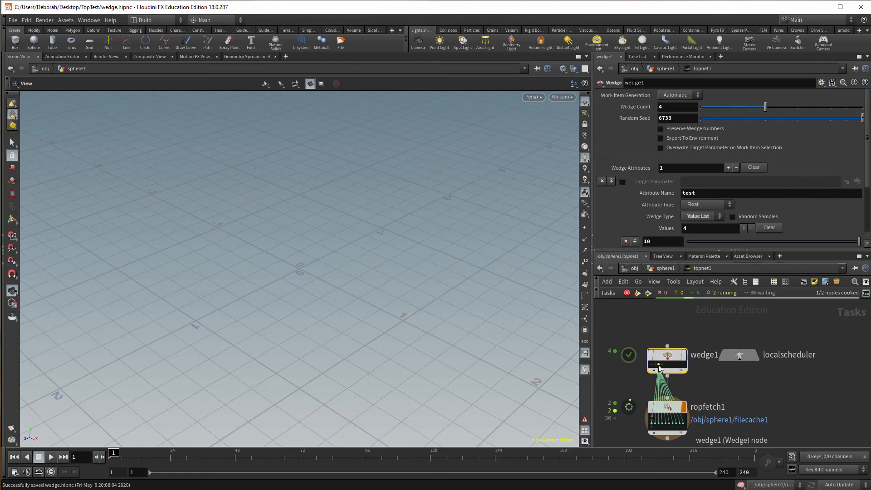
{"action": "left_click", "coordinate": [662, 366]}
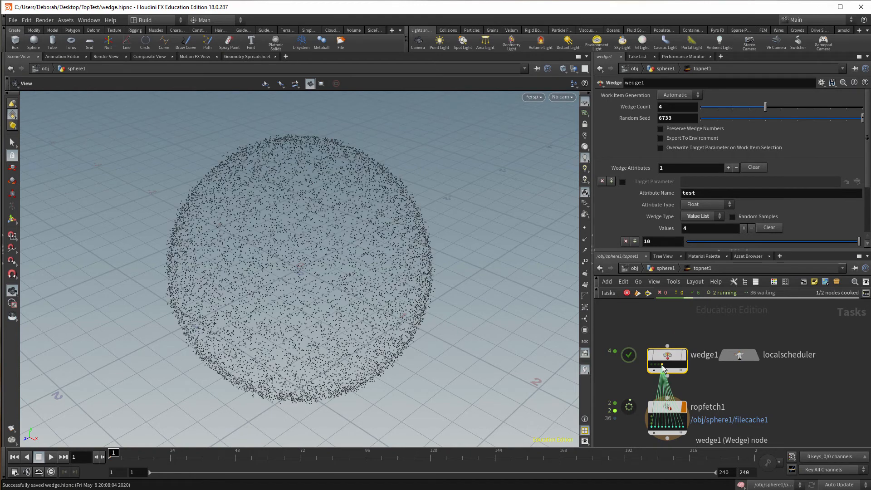
- Select the Wedge work items in reverse order to compare their particles, ending on the first variation
{"action": "left_click", "coordinate": [659, 365]}
{"action": "left_click", "coordinate": [655, 365]}
{"action": "left_click", "coordinate": [651, 365]}
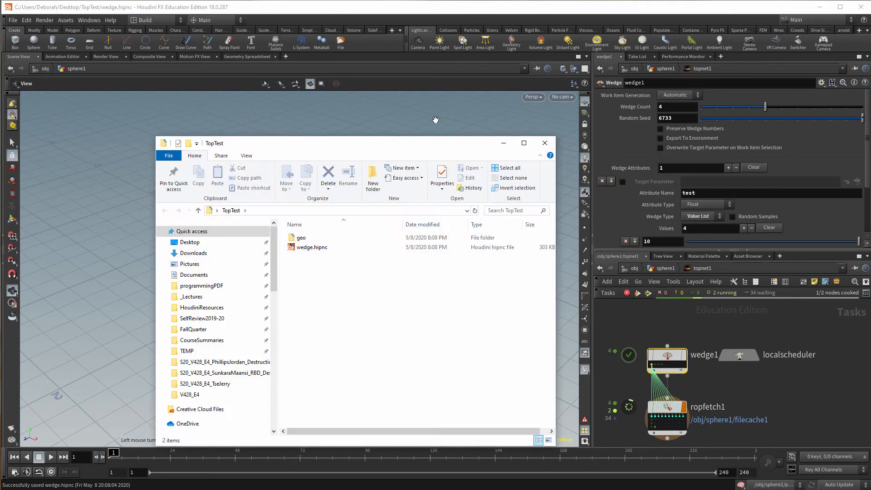
- Inspect the cached files in the 10, 100, 1000 and 10000 subfolders of TopTest's geo folder in File Explorer
{"action": "left_click_drag", "start_coordinate": [406, 153], "coordinate": [598, 106]}
{"action": "double_click", "coordinate": [490, 190]}
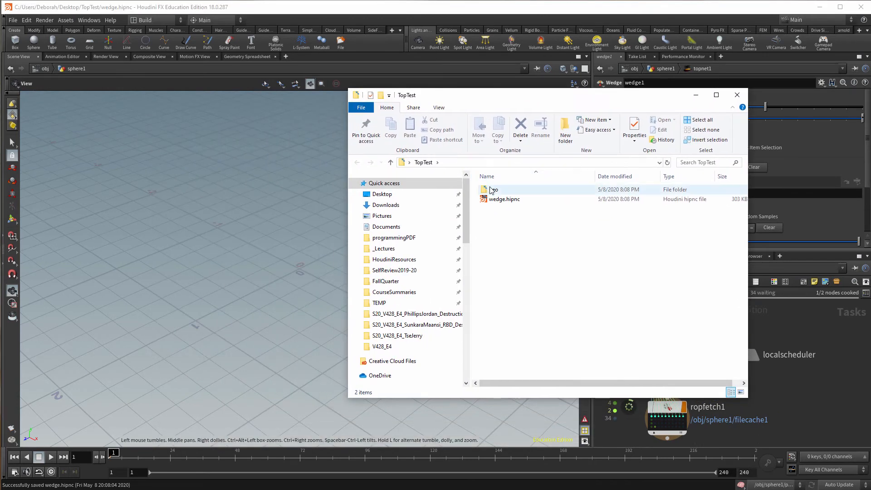
{"action": "double_click", "coordinate": [494, 190]}
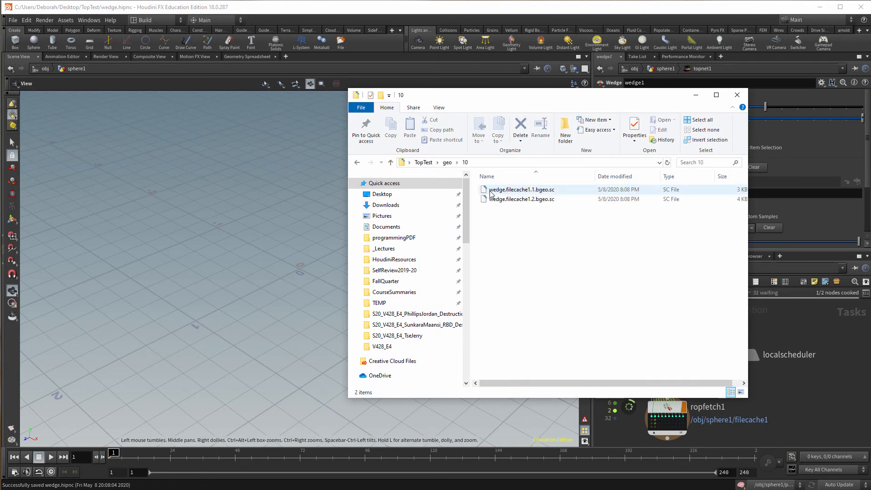
{"action": "left_click", "coordinate": [447, 162]}
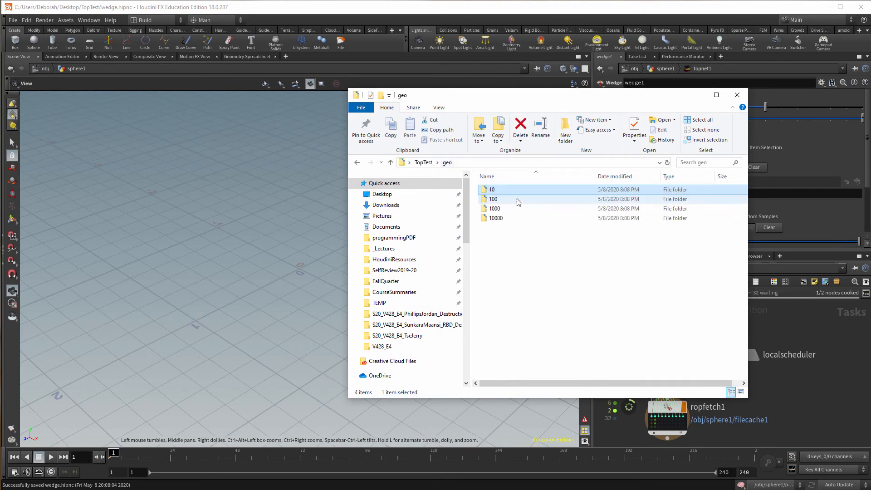
{"action": "double_click", "coordinate": [491, 199]}
{"action": "left_click", "coordinate": [447, 163]}
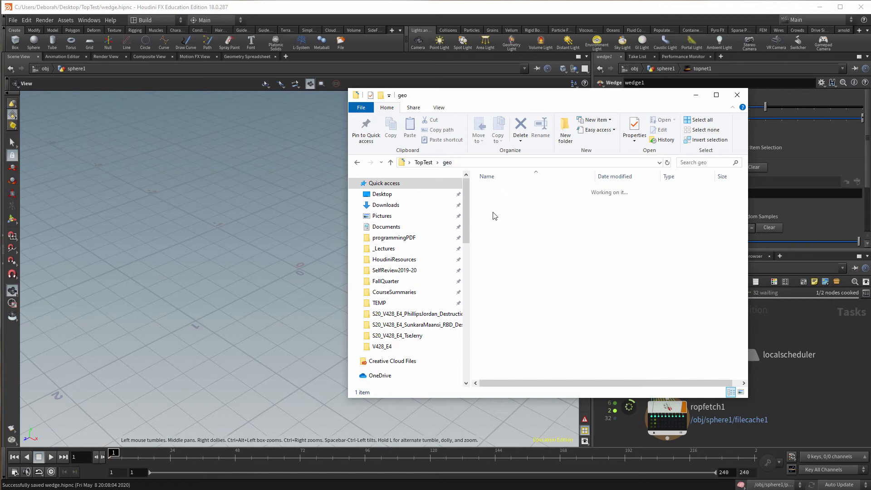
{"action": "double_click", "coordinate": [494, 208]}
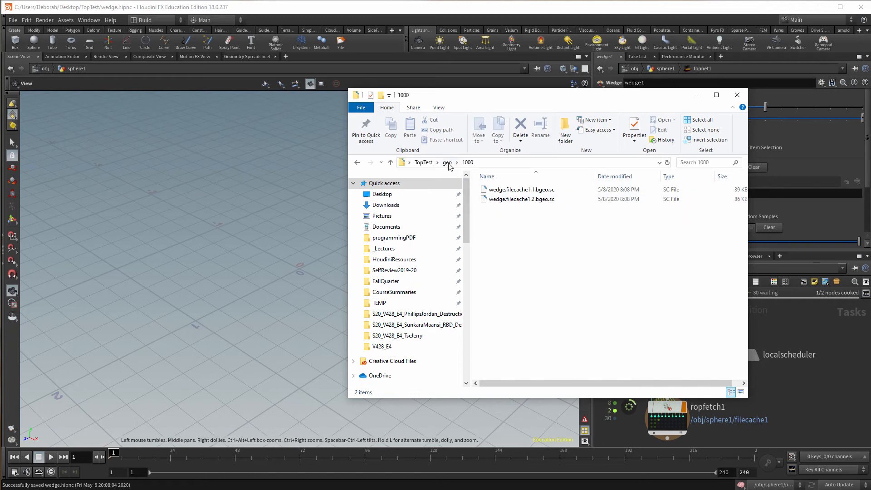
{"action": "left_click", "coordinate": [448, 162]}
{"action": "left_click", "coordinate": [495, 218]}
{"action": "double_click", "coordinate": [496, 218]}
{"action": "left_click", "coordinate": [695, 95]}
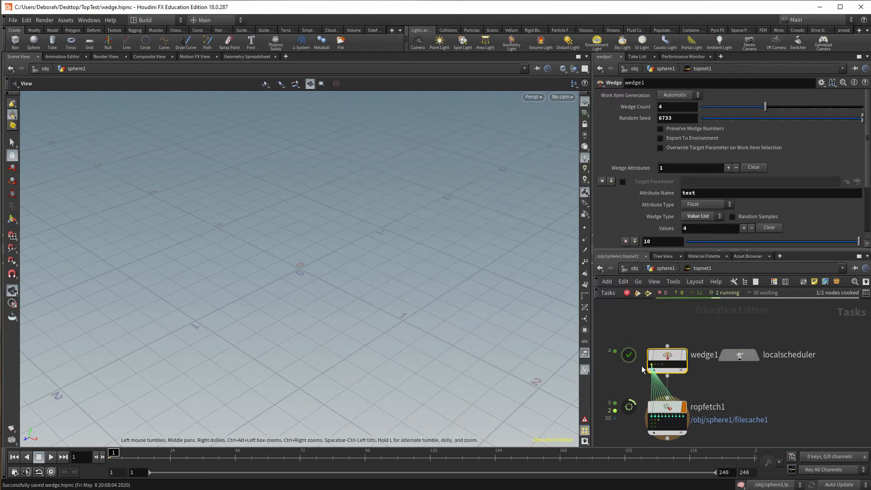
- Switch back to Houdini and cycle through the Wedge work items at frame 1 to compare their particle counts
{"action": "left_click", "coordinate": [655, 365]}
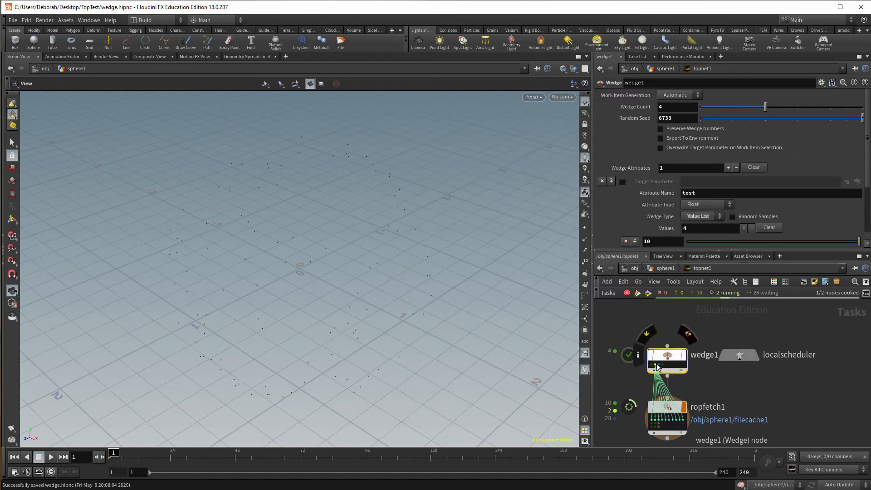
{"action": "left_click", "coordinate": [659, 365]}
{"action": "left_click", "coordinate": [662, 367]}
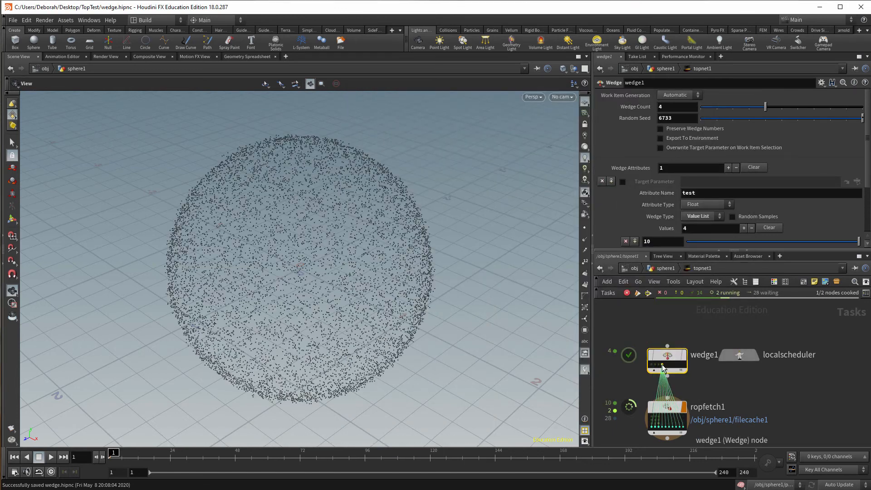
{"action": "left_click", "coordinate": [652, 365]}
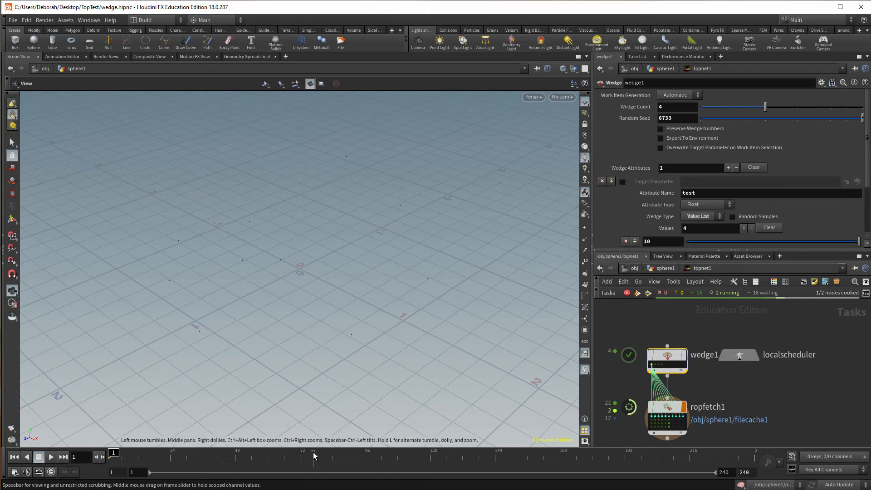
- Scrub the timeline to frame 10 to check how far the selected Wedge variation is cached
{"action": "left_click", "coordinate": [117, 455]}
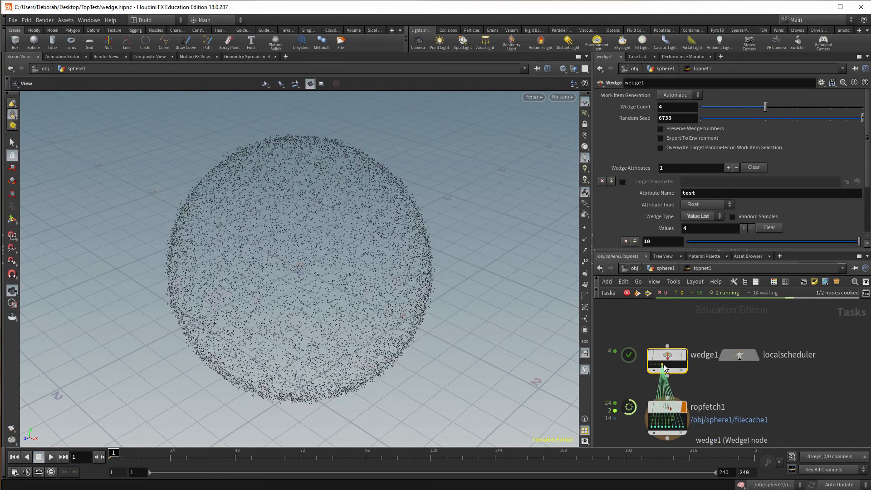
{"action": "left_click_drag", "start_coordinate": [119, 455], "coordinate": [133, 455]}
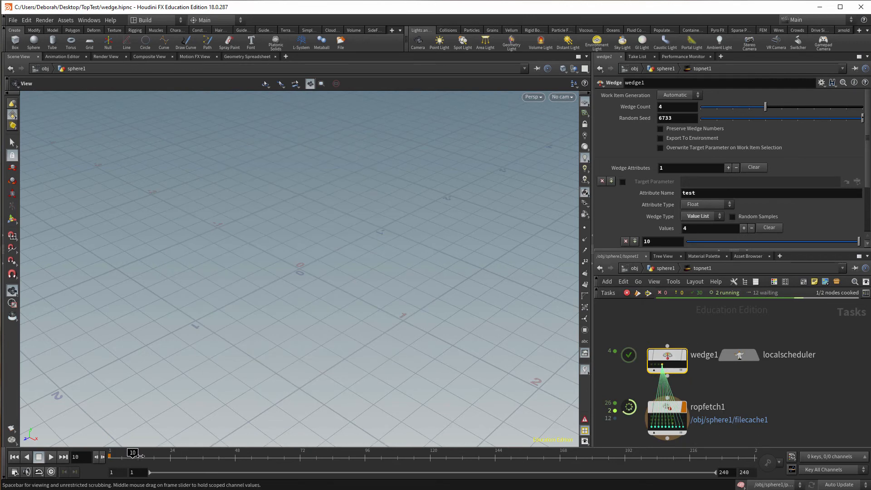
{"action": "left_click", "coordinate": [658, 364]}
- Switch to File Explorer and check the cache files written to the 10 and 10000 subfolders, returning to Houdini
{"action": "key", "text": "alt+Tab"}
{"action": "double_click", "coordinate": [506, 201]}
{"action": "double_click", "coordinate": [507, 202]}
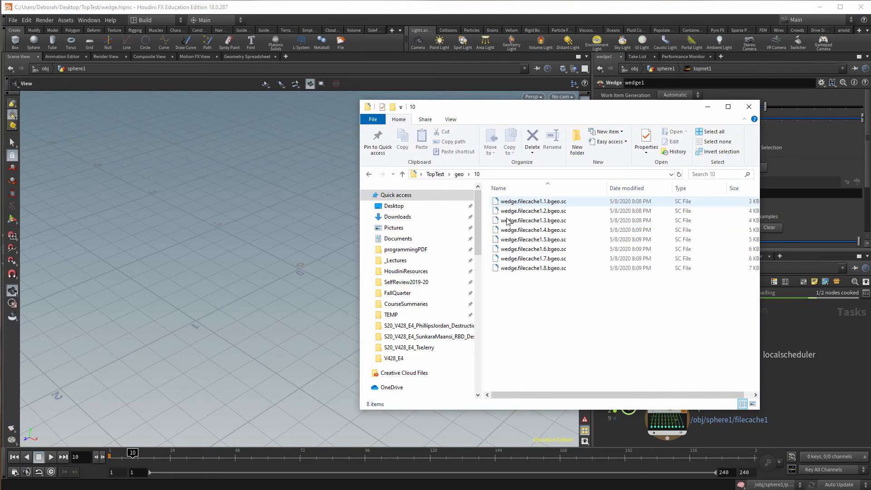
{"action": "left_click", "coordinate": [462, 174]}
{"action": "double_click", "coordinate": [508, 230]}
{"action": "left_click", "coordinate": [765, 372]}
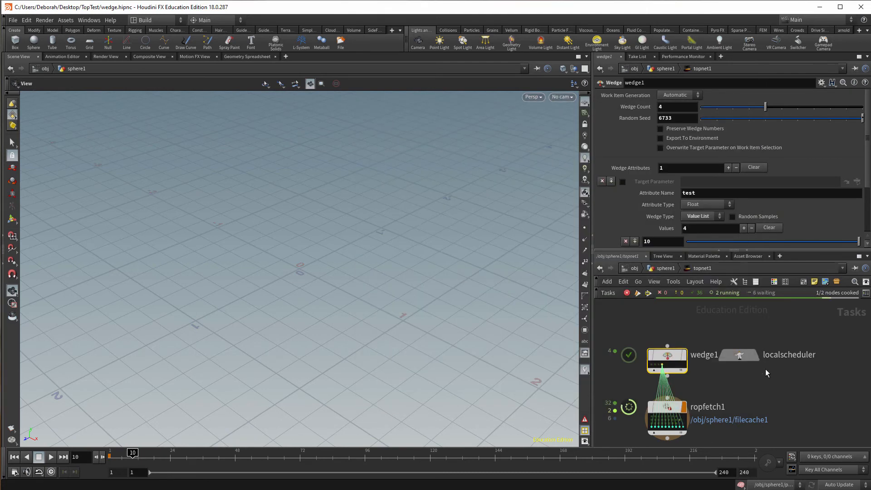
- Select each Wedge work item in turn to compare the cached particles at frame 10
{"action": "left_click", "coordinate": [652, 365]}
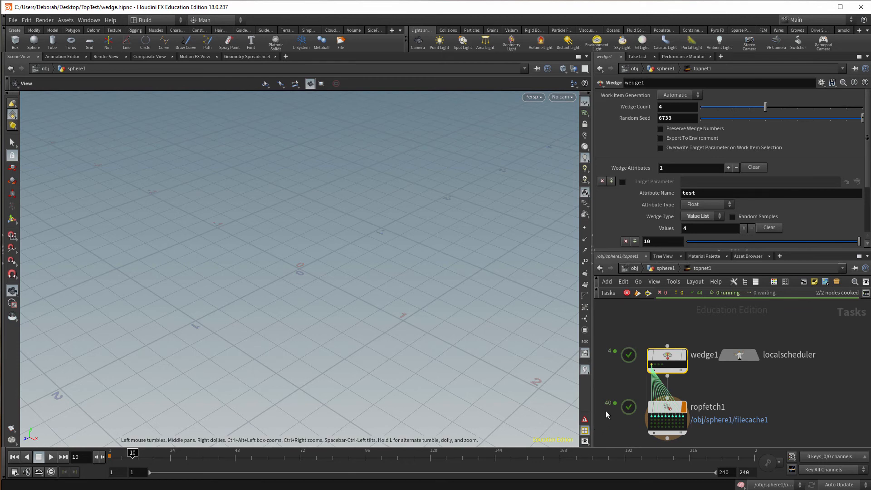
{"action": "mouse_move", "coordinate": [660, 424]}
{"action": "left_click", "coordinate": [655, 365]}
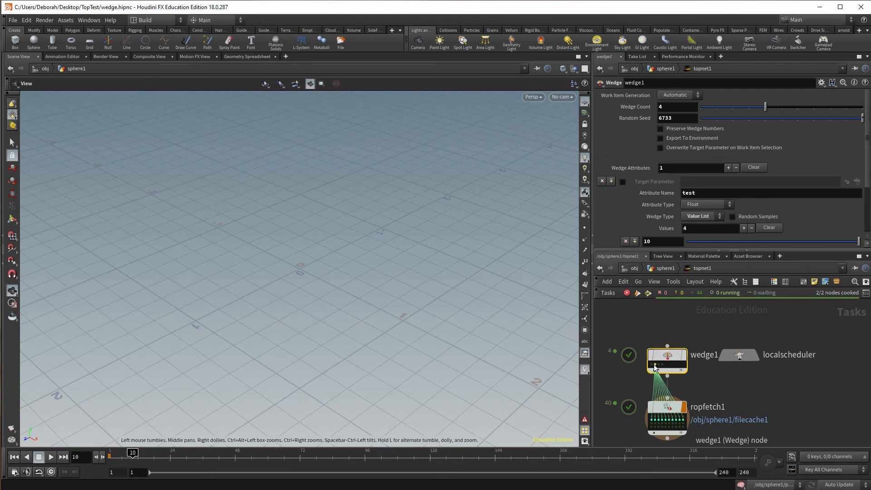
{"action": "left_click", "coordinate": [658, 367]}
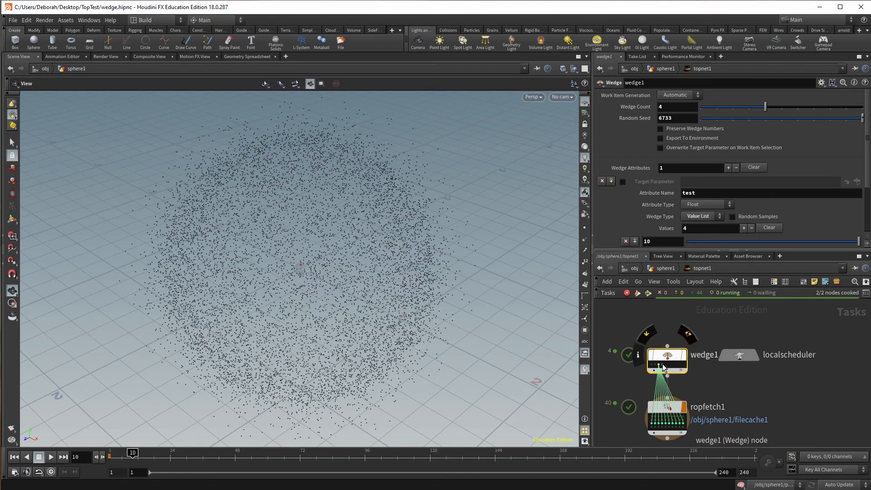
{"action": "left_click", "coordinate": [662, 366]}
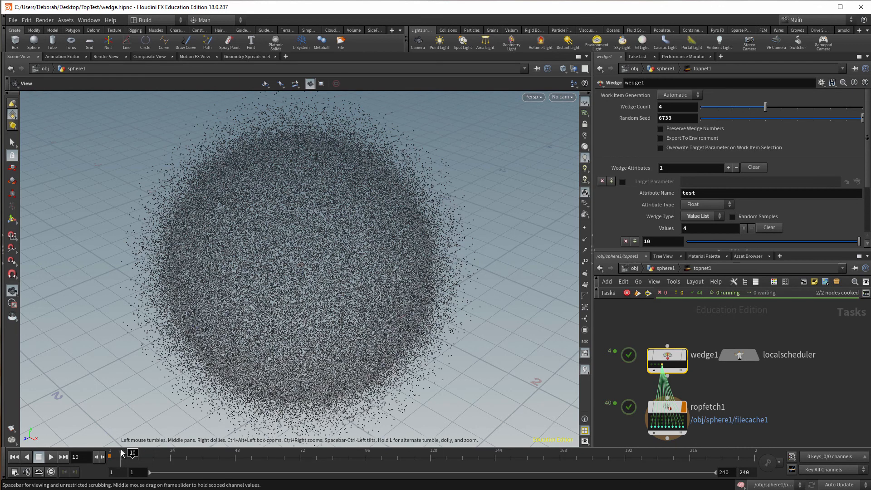
- Scrub the timeline beyond frame 10 and back to frame 1 to examine the cached frame range of the Wedge variations
{"action": "mouse_move", "coordinate": [121, 453]}
{"action": "left_mouse_down"}
{"action": "mouse_move", "coordinate": [174, 449]}
{"action": "mouse_move", "coordinate": [120, 449]}
{"action": "mouse_move", "coordinate": [166, 449]}
{"action": "mouse_move", "coordinate": [125, 442]}
{"action": "mouse_move", "coordinate": [153, 447]}
{"action": "left_mouse_up"}
{"action": "scroll", "coordinate": [620, 218], "scroll_direction": "down", "scroll_amount": 3}
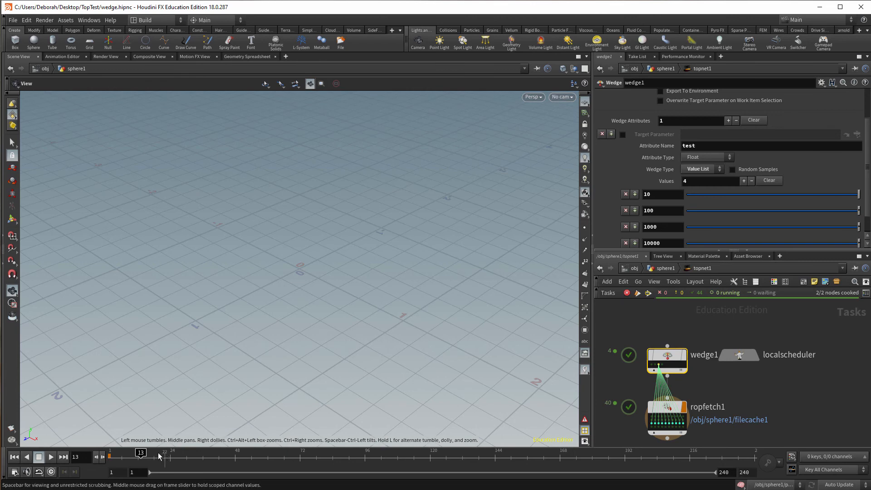
{"action": "left_click", "coordinate": [113, 452]}
{"action": "mouse_move", "coordinate": [112, 452]}
{"action": "left_mouse_down"}
{"action": "mouse_move", "coordinate": [146, 452]}
{"action": "mouse_move", "coordinate": [110, 452]}
{"action": "left_mouse_up"}
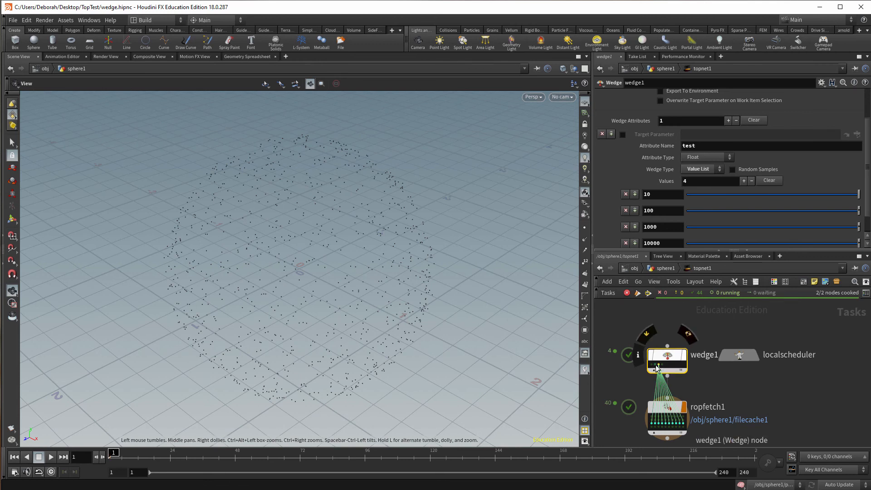
{"action": "left_click", "coordinate": [118, 452]}
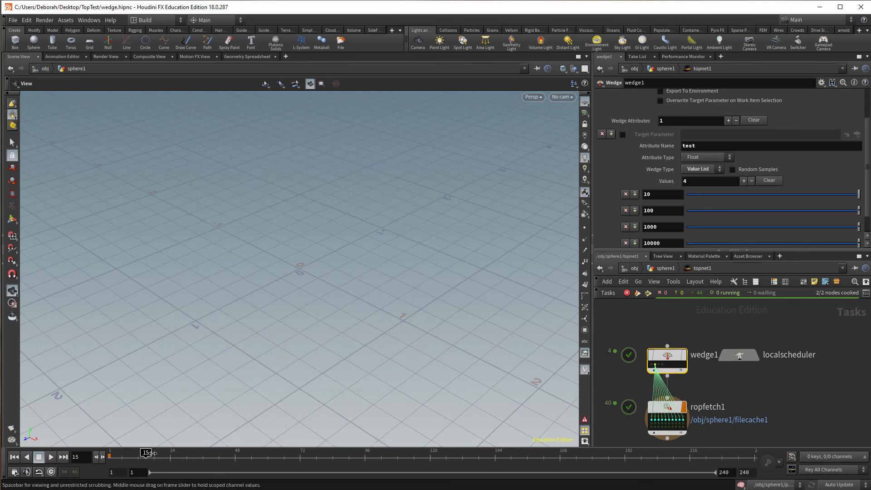
{"action": "mouse_move", "coordinate": [152, 452]}
{"action": "left_mouse_down"}
{"action": "mouse_move", "coordinate": [193, 452]}
{"action": "mouse_move", "coordinate": [113, 452]}
{"action": "left_mouse_up"}
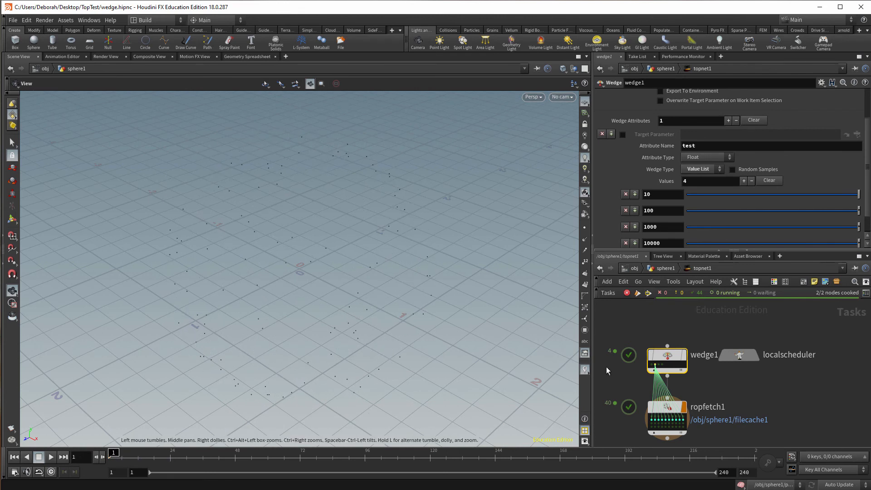
- Scrub the first Wedge variation from frame 1 to frame 10 and compare it with the denser variations
{"action": "left_click", "coordinate": [651, 365]}
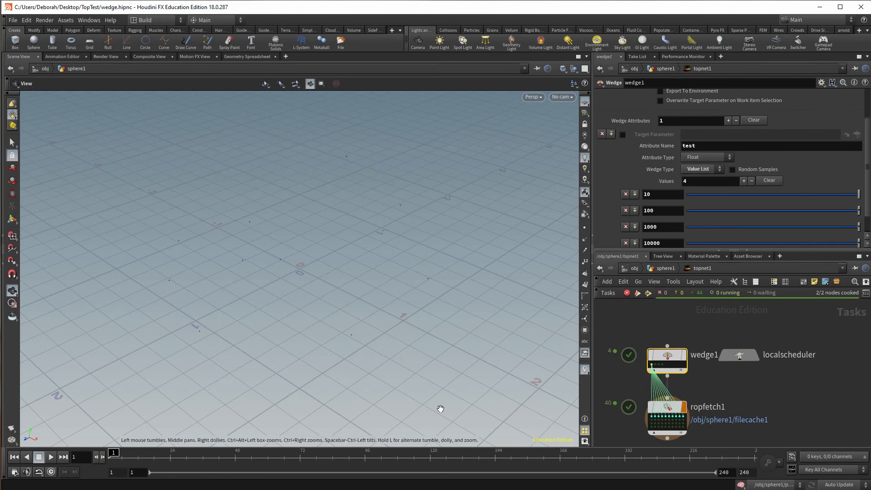
{"action": "mouse_move", "coordinate": [115, 452]}
{"action": "left_mouse_down"}
{"action": "mouse_move", "coordinate": [159, 452]}
{"action": "mouse_move", "coordinate": [117, 452]}
{"action": "mouse_move", "coordinate": [152, 452]}
{"action": "mouse_move", "coordinate": [132, 453]}
{"action": "left_mouse_up"}
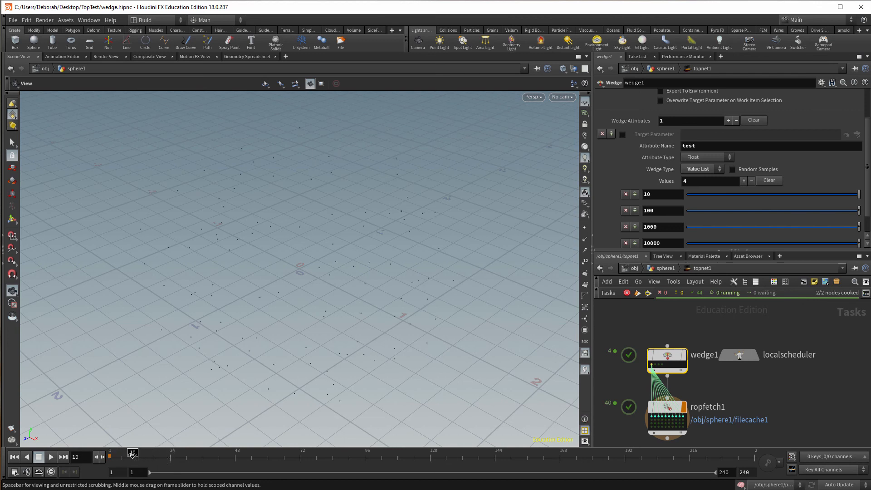
{"action": "left_click", "coordinate": [663, 366]}
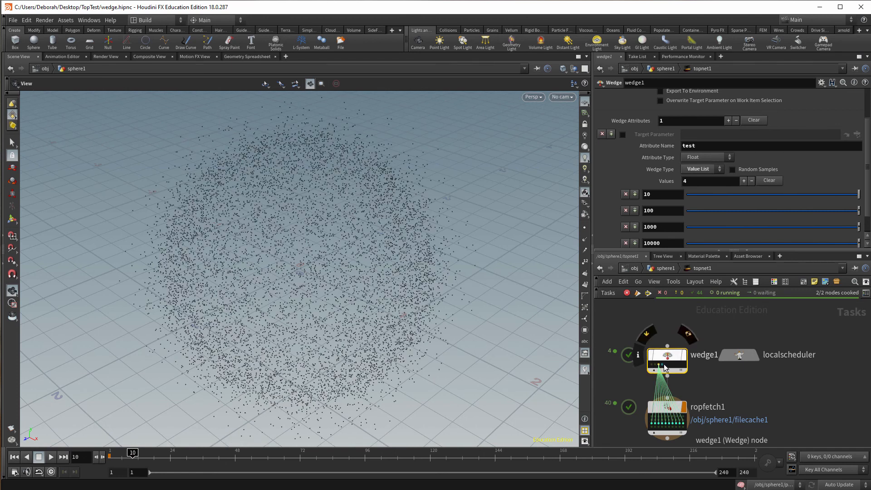
{"action": "left_click", "coordinate": [652, 365]}
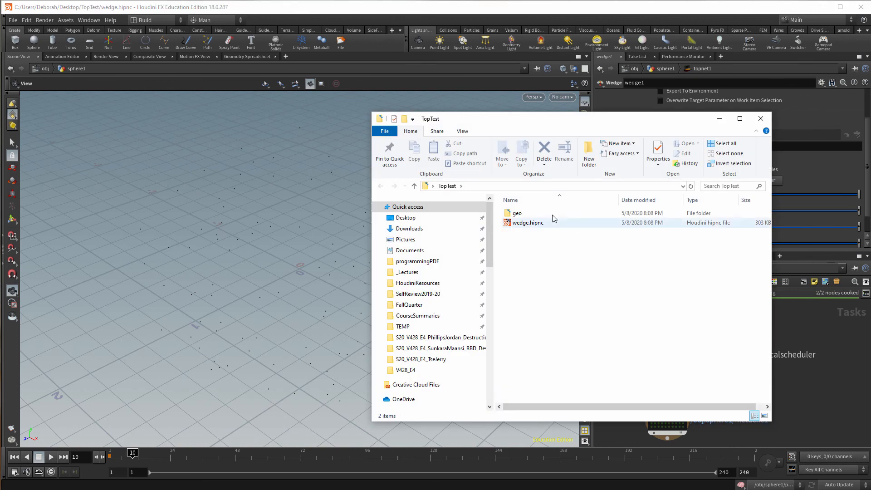
- Open TopTest's geo folder for reference and permanently delete the ropfetch1 node's results from disk
{"action": "double_click", "coordinate": [515, 214]}
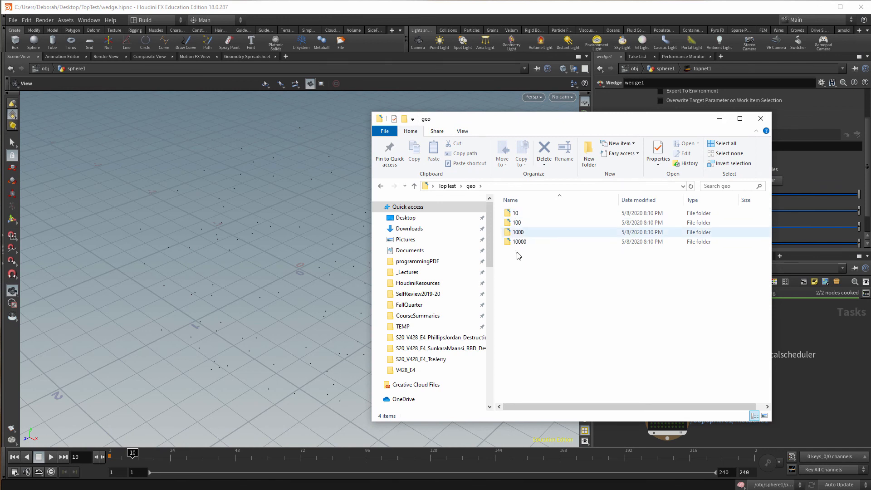
{"action": "left_click_drag", "start_coordinate": [628, 134], "coordinate": [433, 143]}
{"action": "right_click", "coordinate": [665, 411]}
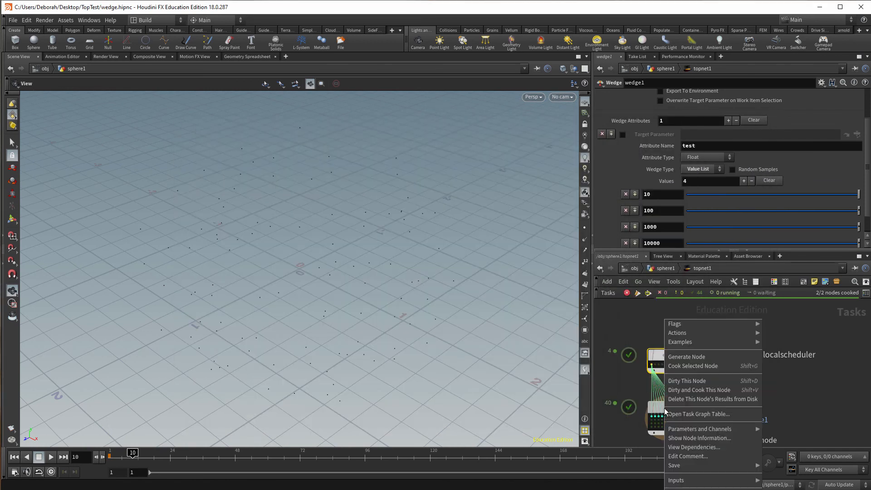
{"action": "left_click", "coordinate": [690, 400]}
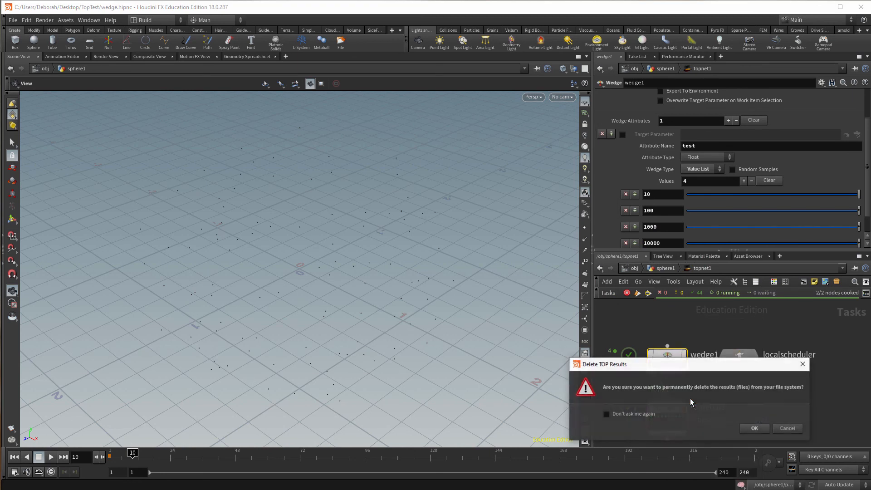
{"action": "left_click", "coordinate": [754, 429]}
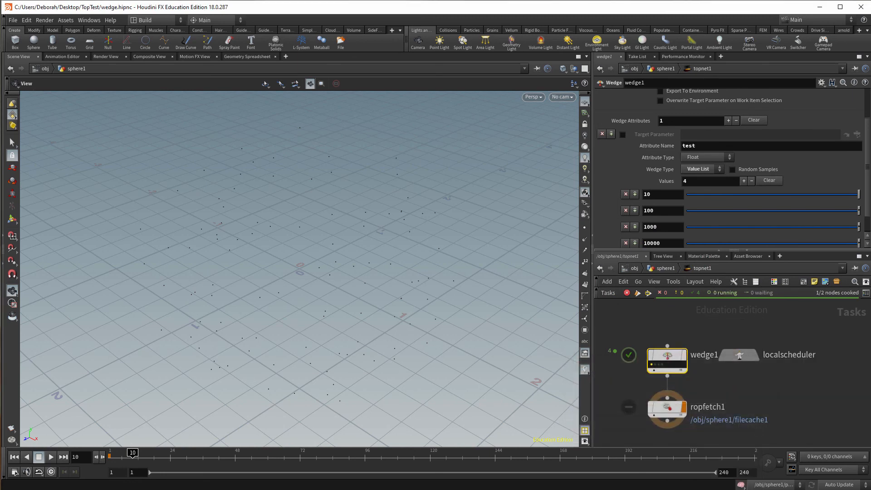
- Check the contents of the geo folder's 10 subfolder in File Explorer and close the window
{"action": "double_click", "coordinate": [333, 238]}
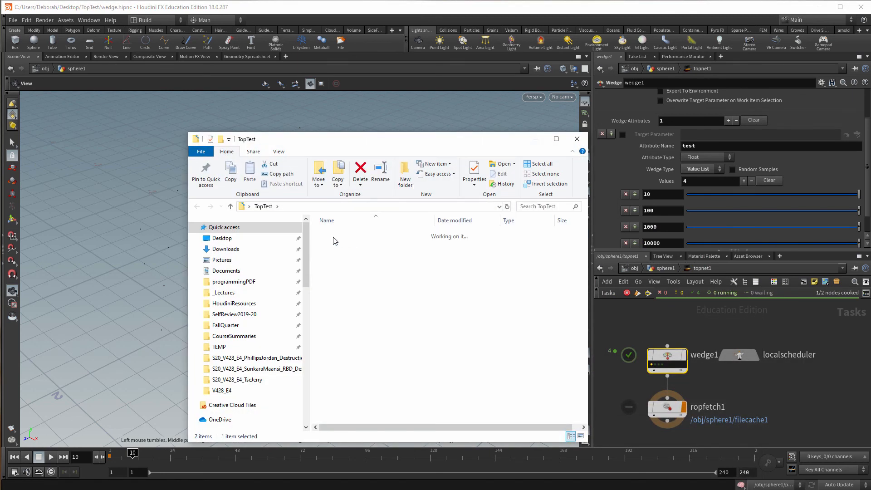
{"action": "double_click", "coordinate": [334, 238]}
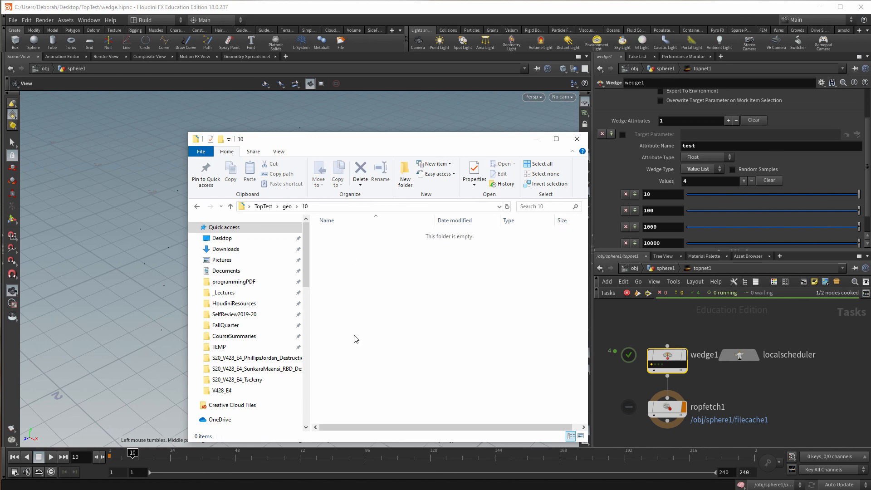
{"action": "left_click", "coordinate": [577, 139]}
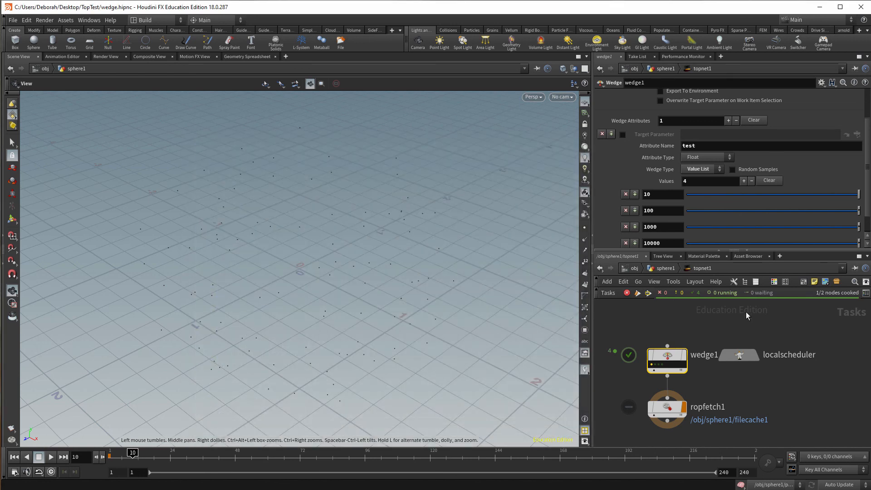
- Go up from the TOP network to the sphere1 geometry network
{"action": "left_click", "coordinate": [666, 269]}
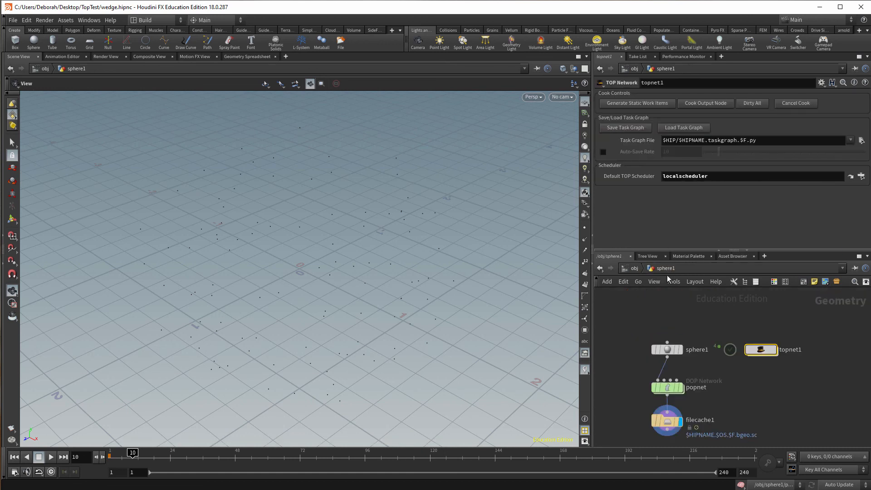